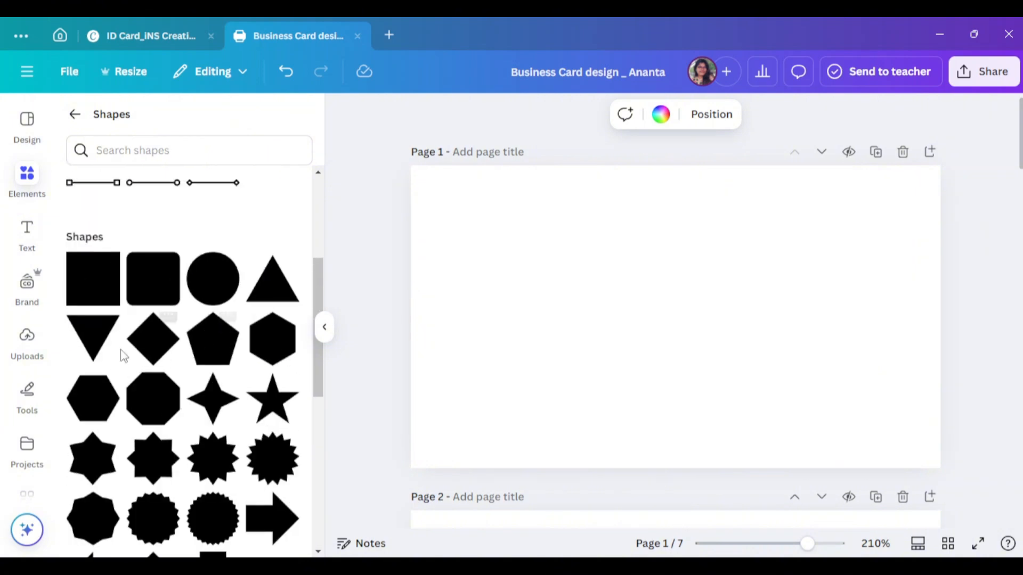
- Add a triangle, rotate it to point right, and enlarge it over the page's left half
click(93, 336)
drag(673, 390, 752, 318)
drag(677, 328, 454, 210)
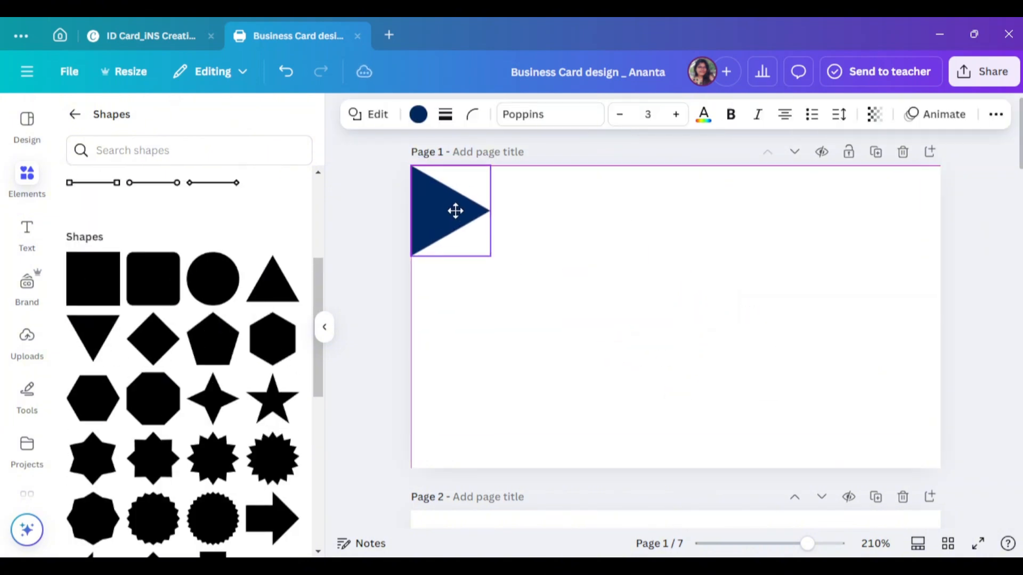
drag(489, 256, 676, 468)
click(325, 328)
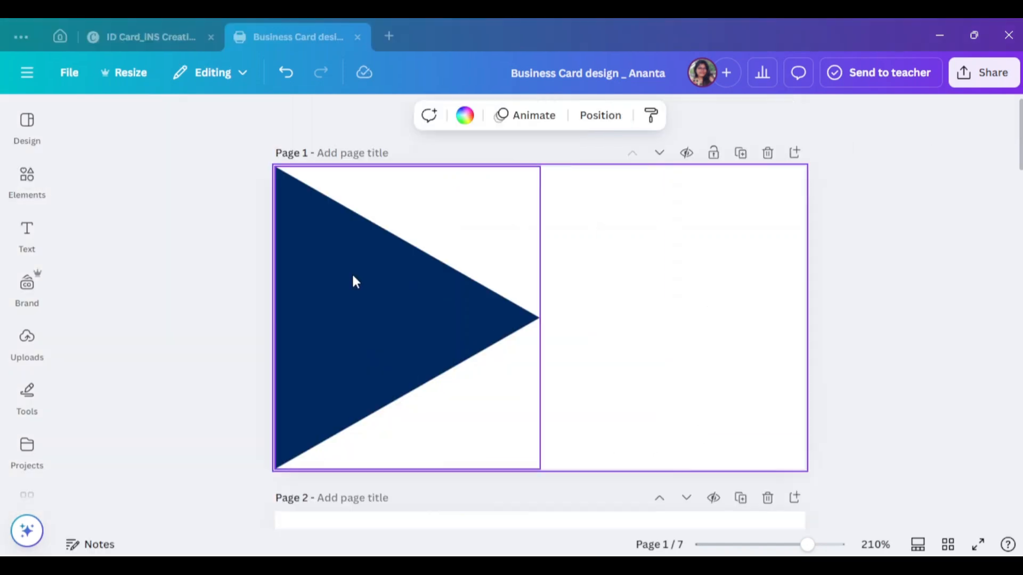
- Search Elements for 'frame' and stretch a sky-and-hills frame across the whole page
click(27, 176)
click(139, 123)
text(frame)
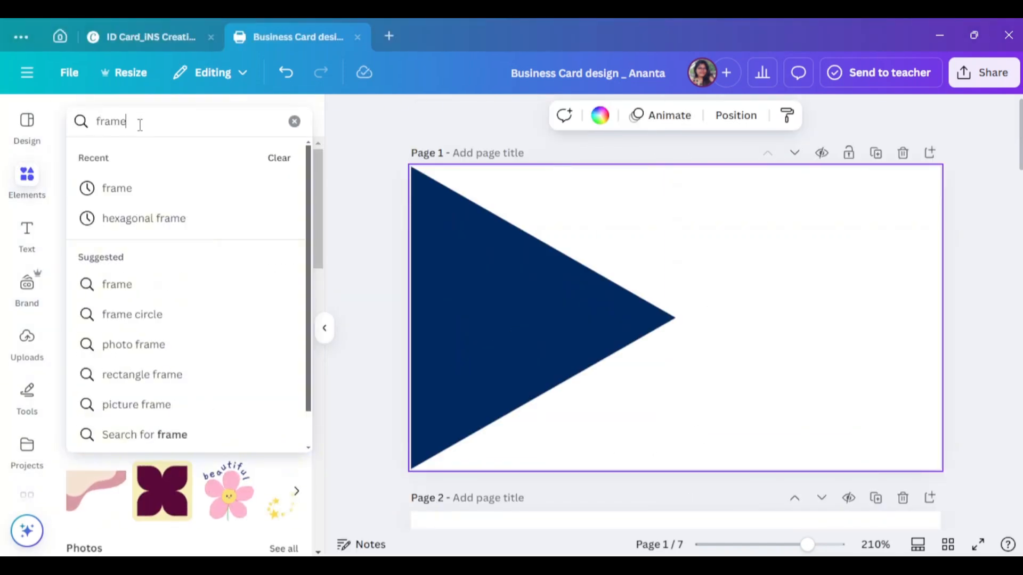
key(Return)
click(93, 384)
drag(717, 331, 949, 243)
drag(681, 322, 681, 469)
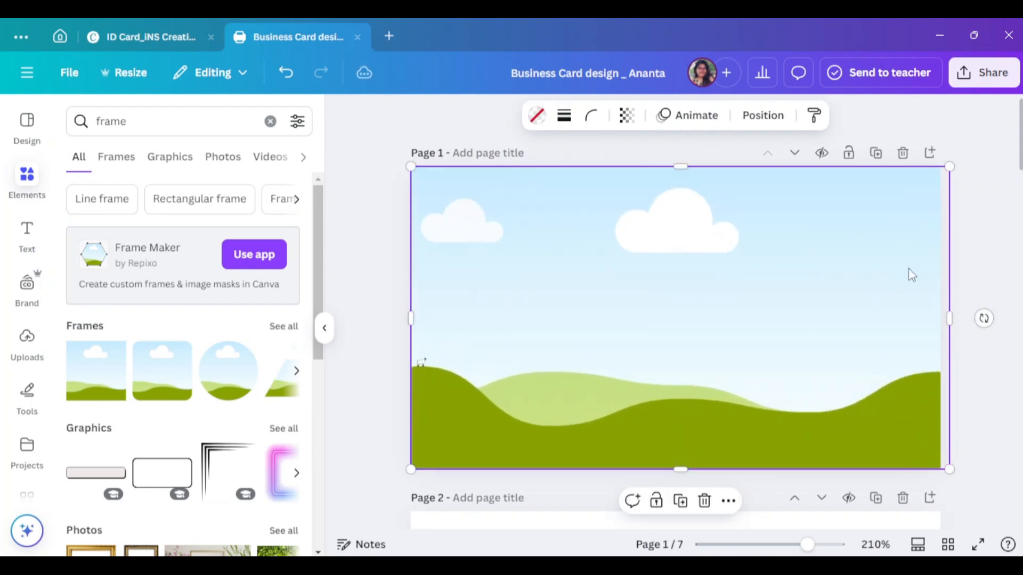
drag(950, 319, 940, 320)
- Send the sky-and-hills frame to the back, behind the navy triangle
click(647, 218)
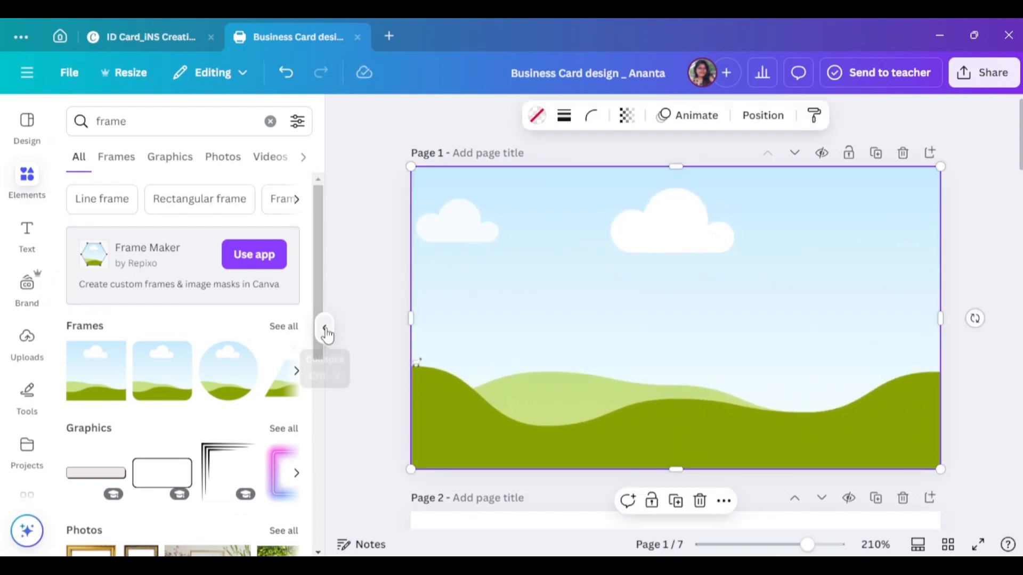
click(325, 328)
right_click(681, 320)
mouse_move(728, 370)
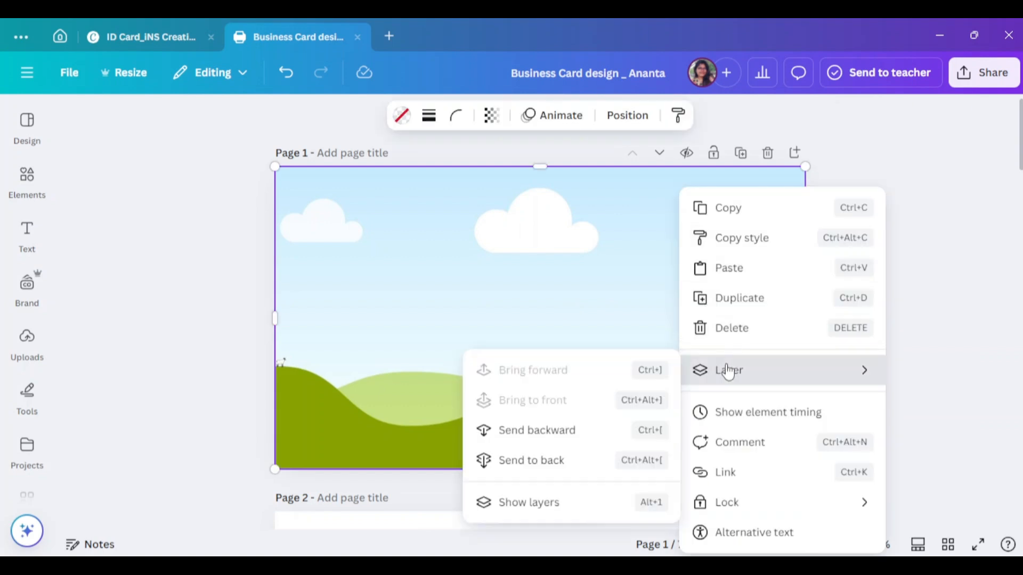
click(580, 467)
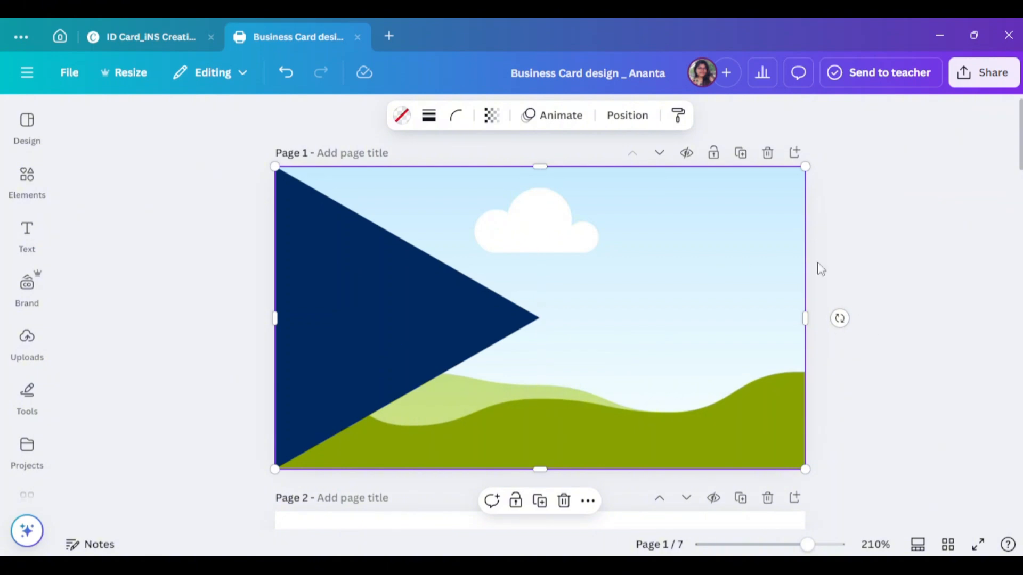
- Search Elements photos for 'building' and drop a skyscraper photo into the frame
click(30, 182)
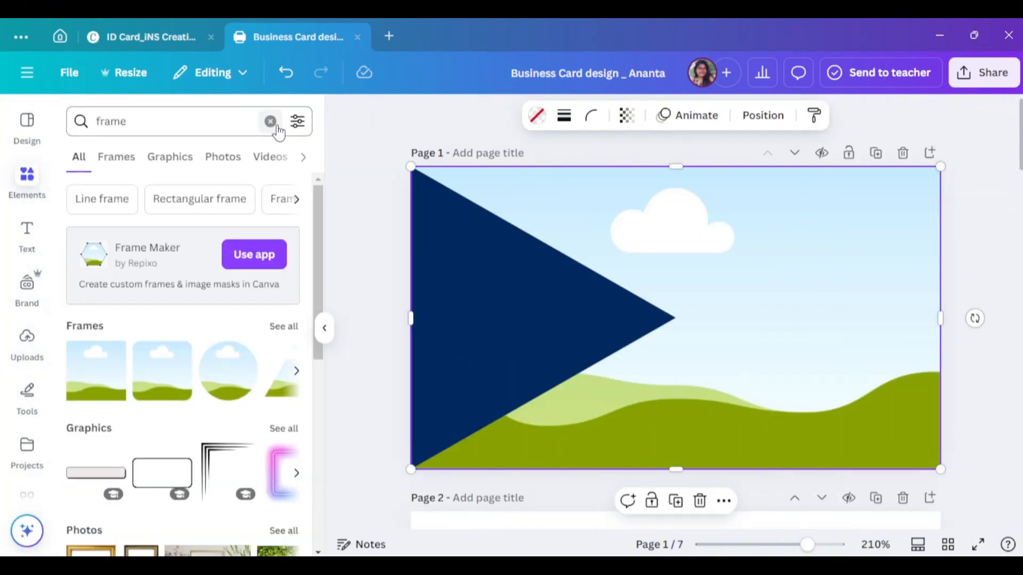
click(271, 122)
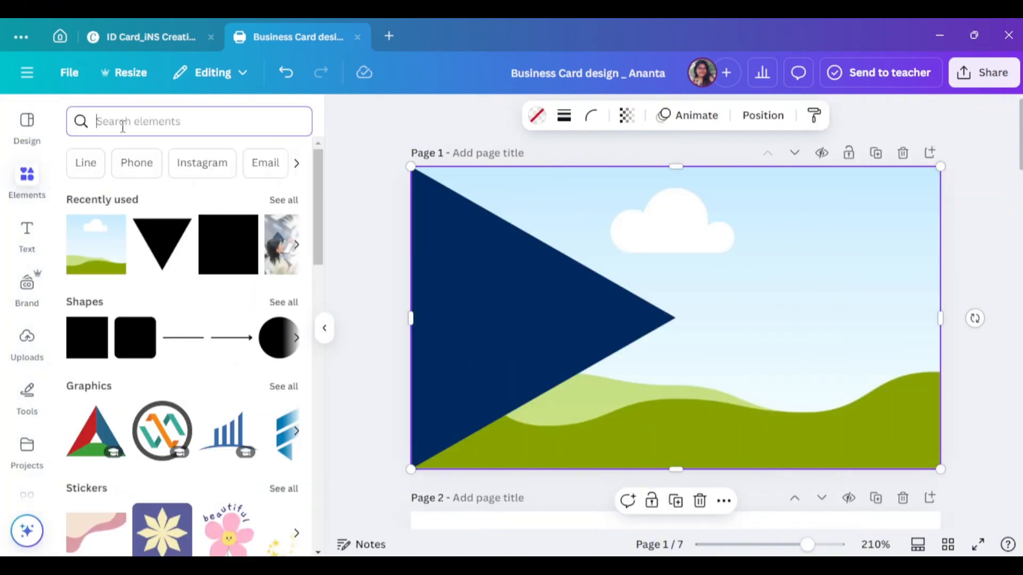
text(building)
key(Return)
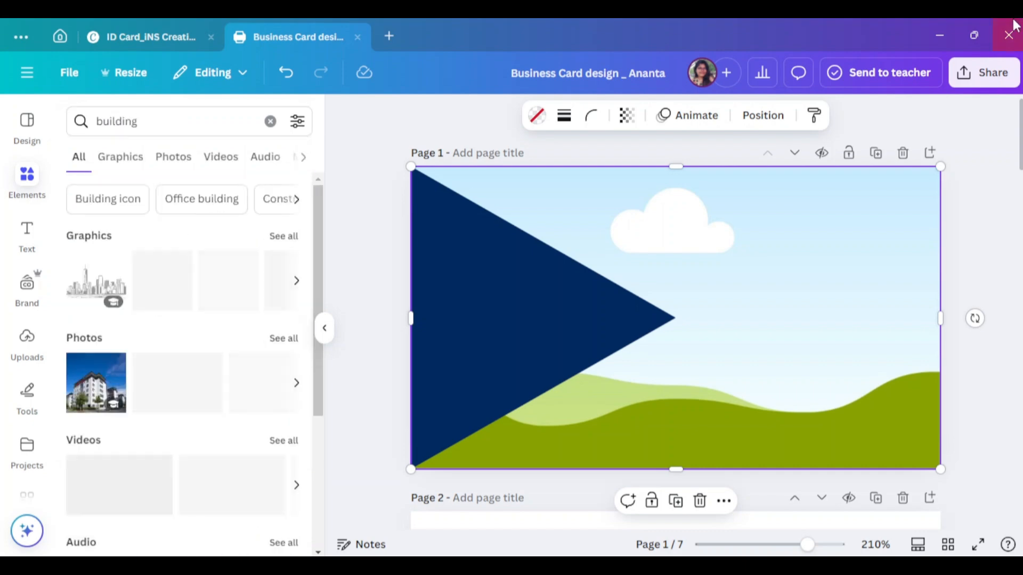
click(172, 157)
scroll(250, 312, down, 3)
click(250, 312)
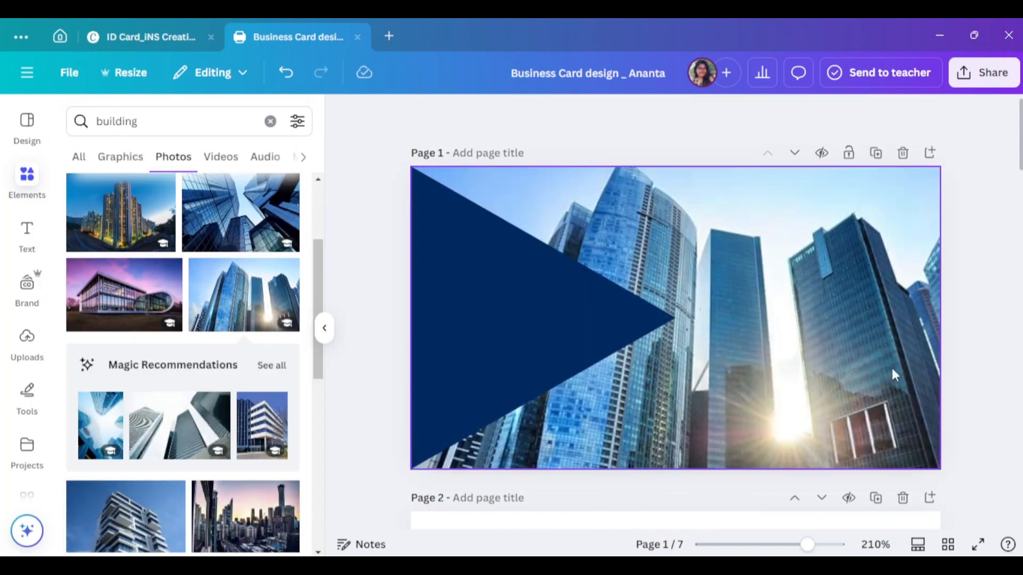
- Widen the triangle slightly to the right
click(442, 331)
click(325, 328)
scroll(1004, 328, down, 2)
scroll(1004, 329, up, 2)
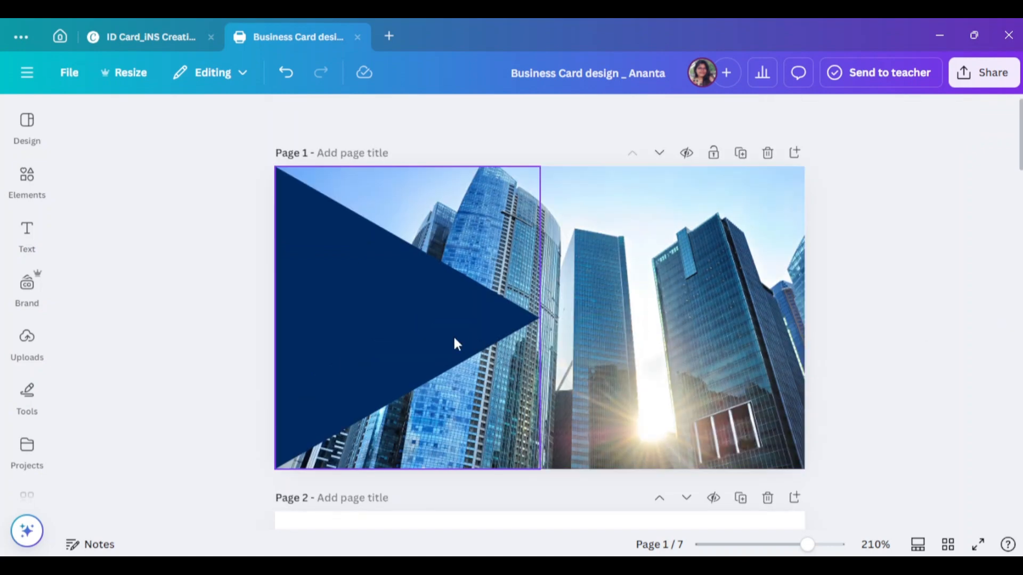
click(453, 334)
mouse_move(540, 318)
mouse_down()
mouse_move(562, 320)
mouse_move(548, 320)
mouse_up()
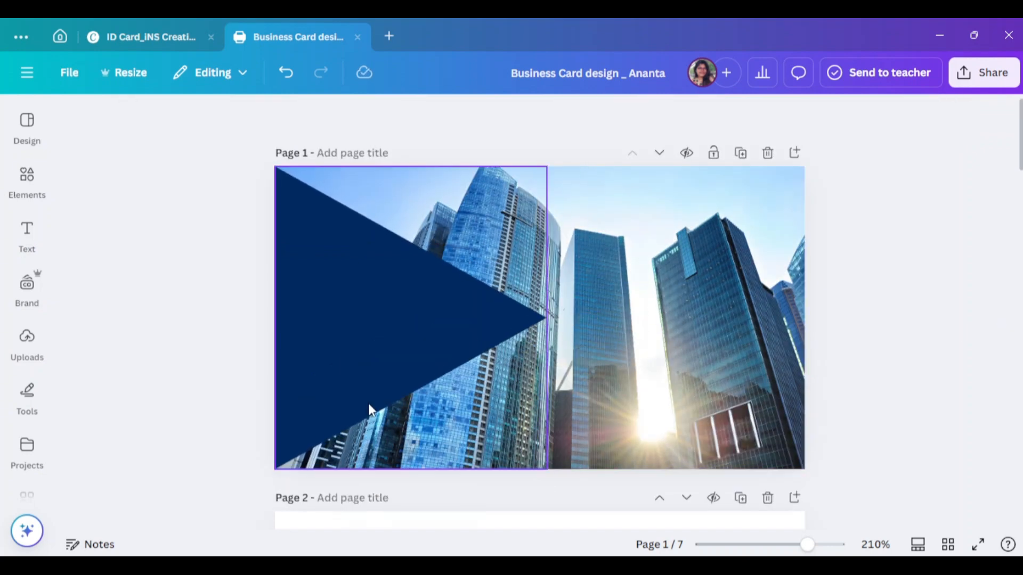
- Recolour the triangle from navy to white
scroll(368, 403, down, 2)
click(964, 320)
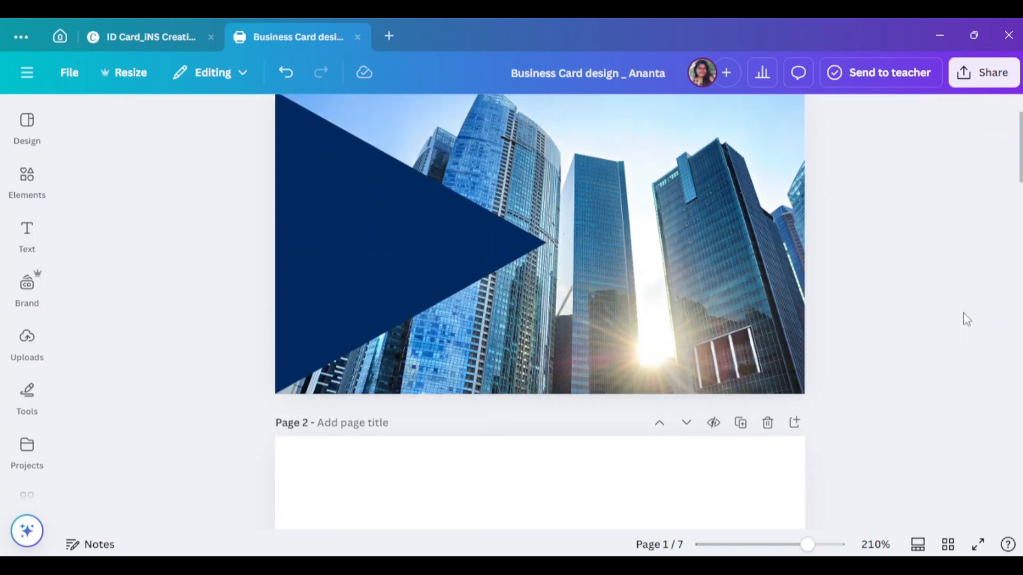
scroll(968, 319, up, 2)
click(463, 247)
click(196, 115)
click(162, 349)
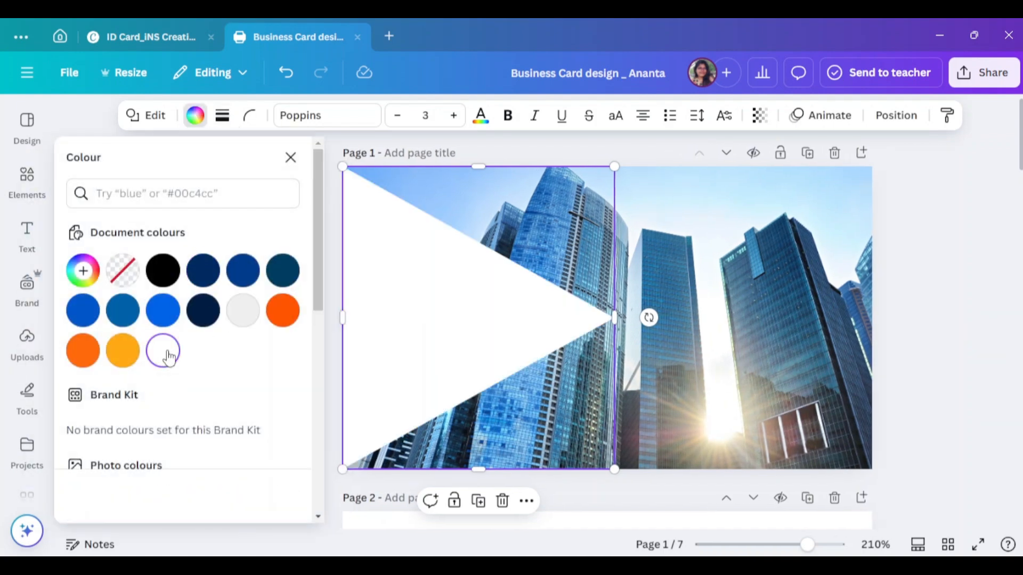
click(909, 325)
- Clear the building search and browse the full list of shapes
click(30, 196)
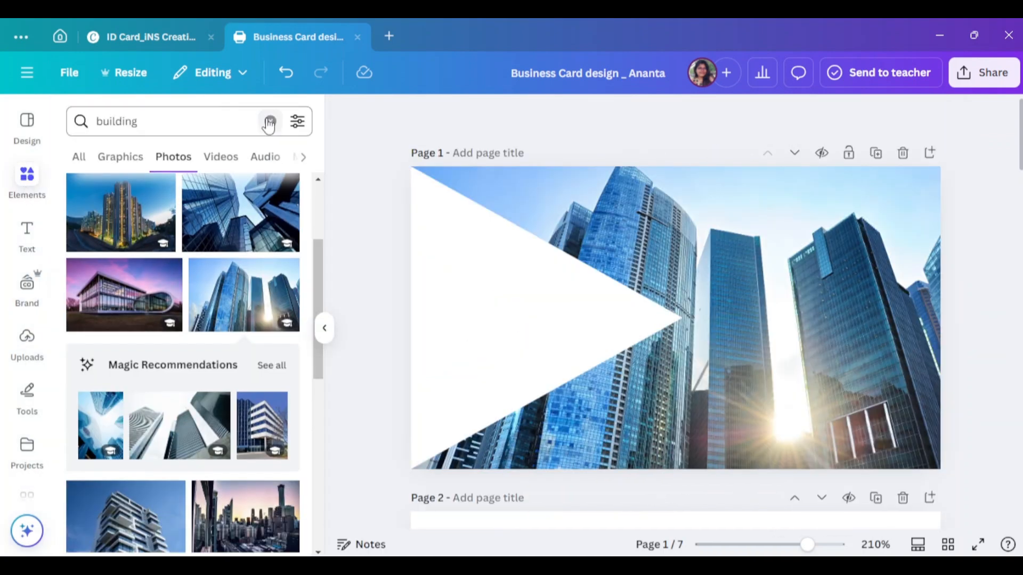
click(267, 118)
click(283, 299)
scroll(193, 386, down, 3)
scroll(194, 386, down, 3)
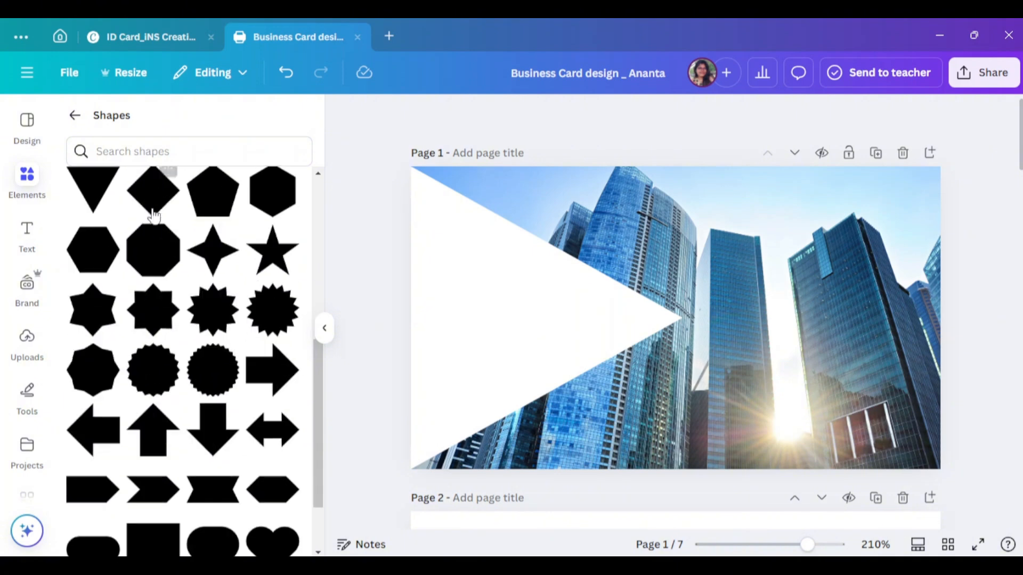
scroll(166, 269, down, 2)
scroll(212, 337, up, 4)
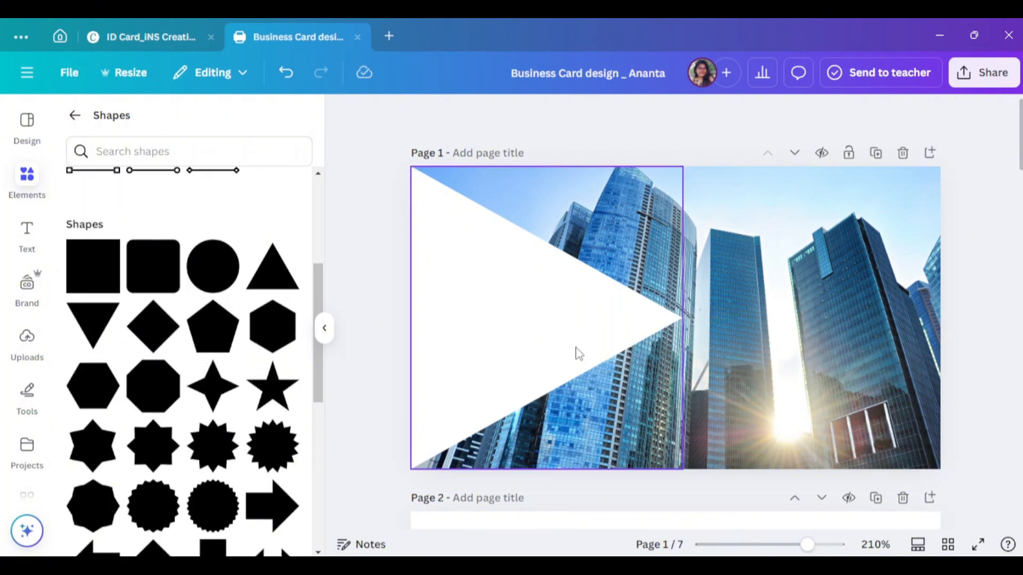
- Move a triangle to the lower-left and widen it, and lock the building photo
drag(579, 354, 570, 498)
drag(681, 469, 748, 481)
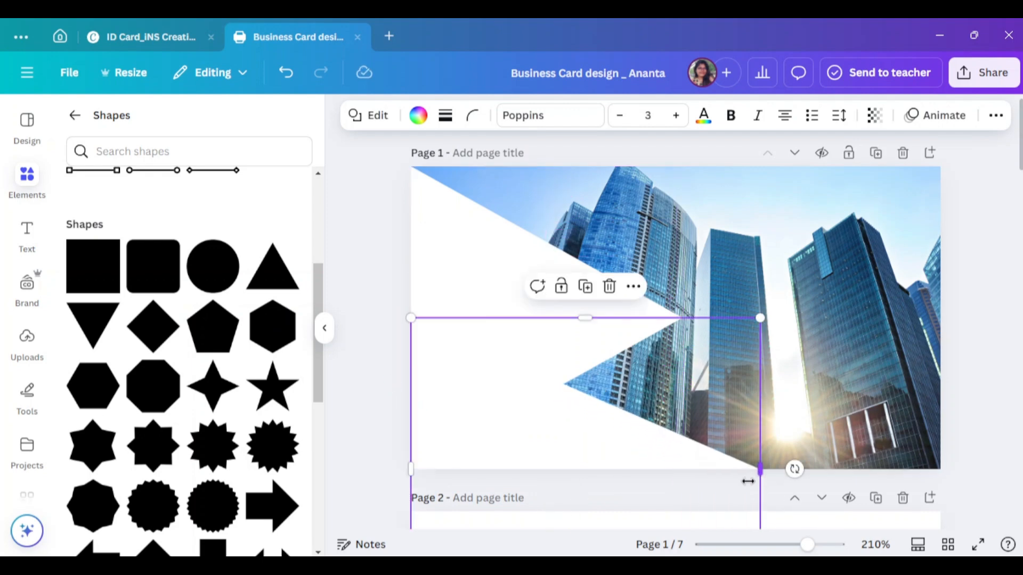
click(913, 270)
right_click(837, 239)
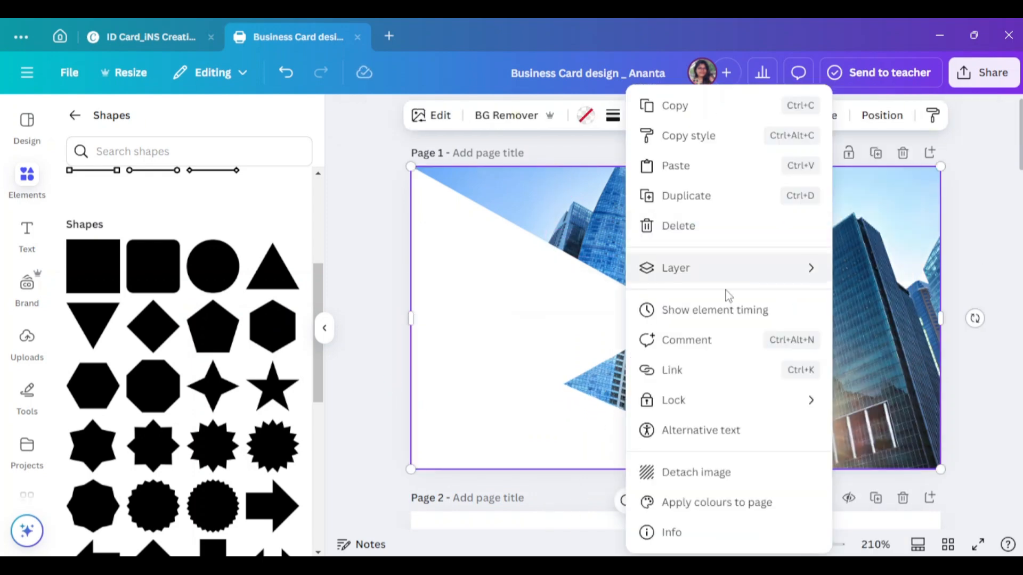
mouse_move(712, 402)
click(427, 400)
- Colour the lower triangle black
click(583, 449)
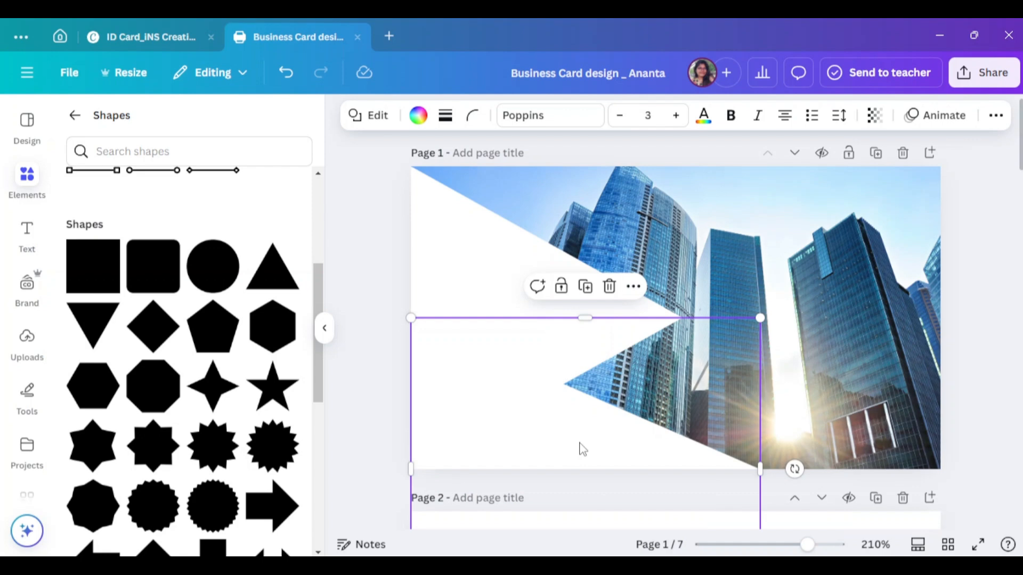
click(419, 115)
click(163, 229)
right_click(547, 328)
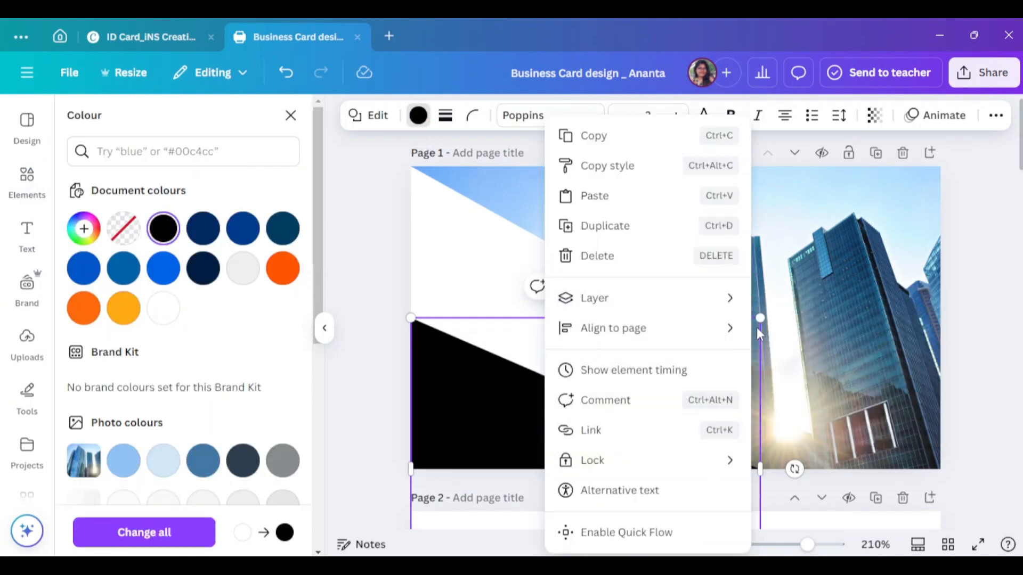
- Bring the white triangle to the front, above the black one
right_click(450, 240)
mouse_move(586, 297)
click(721, 328)
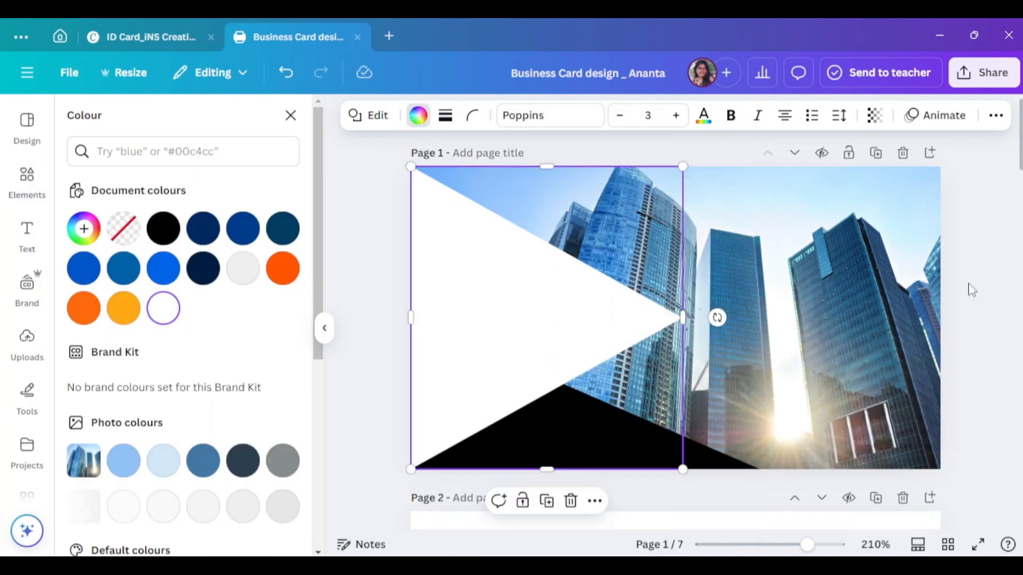
click(971, 290)
click(324, 328)
click(580, 471)
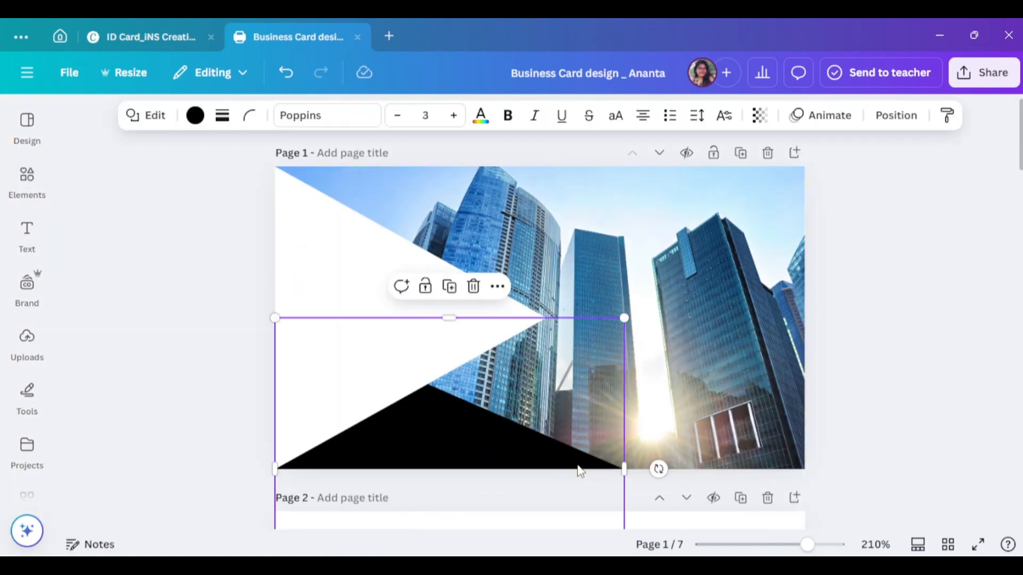
- Move the black triangle into the lower-right corner, rotate it to about -134°, and enlarge it
drag(585, 469, 932, 429)
drag(1007, 428, 901, 336)
scroll(676, 407, down, 3)
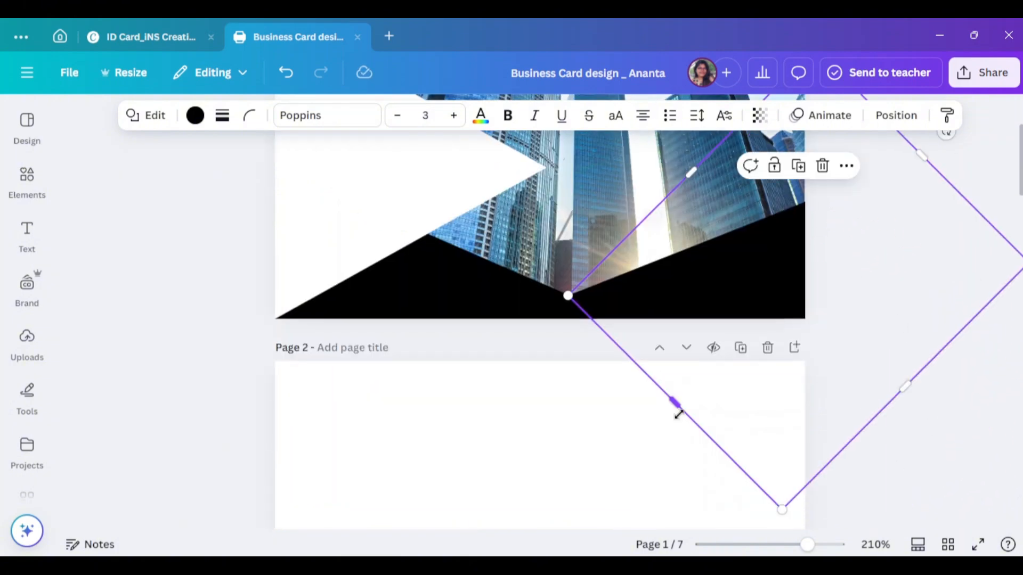
drag(676, 406, 598, 484)
drag(900, 305, 772, 244)
click(930, 414)
scroll(931, 412, up, 2)
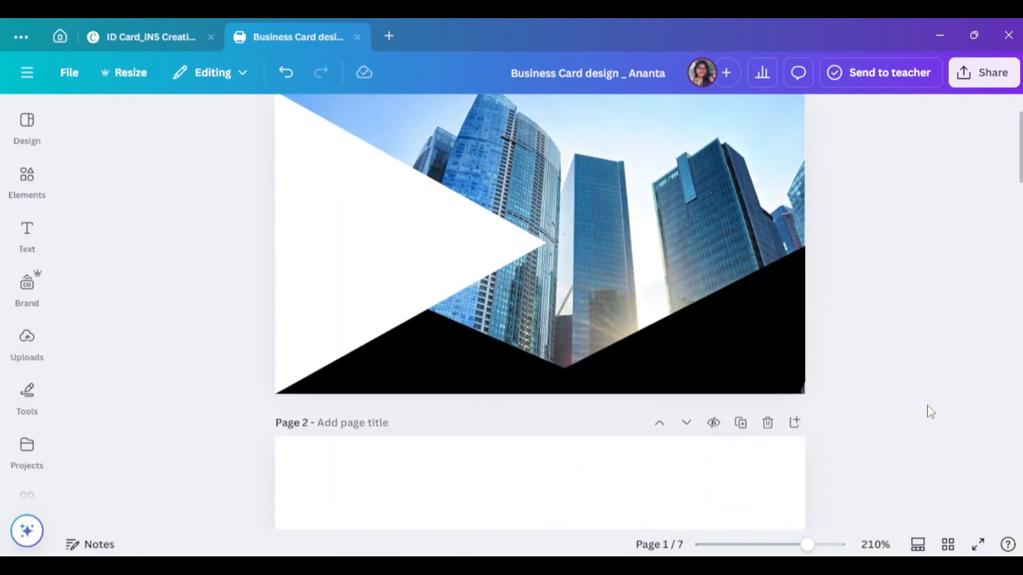
drag(839, 469, 886, 507)
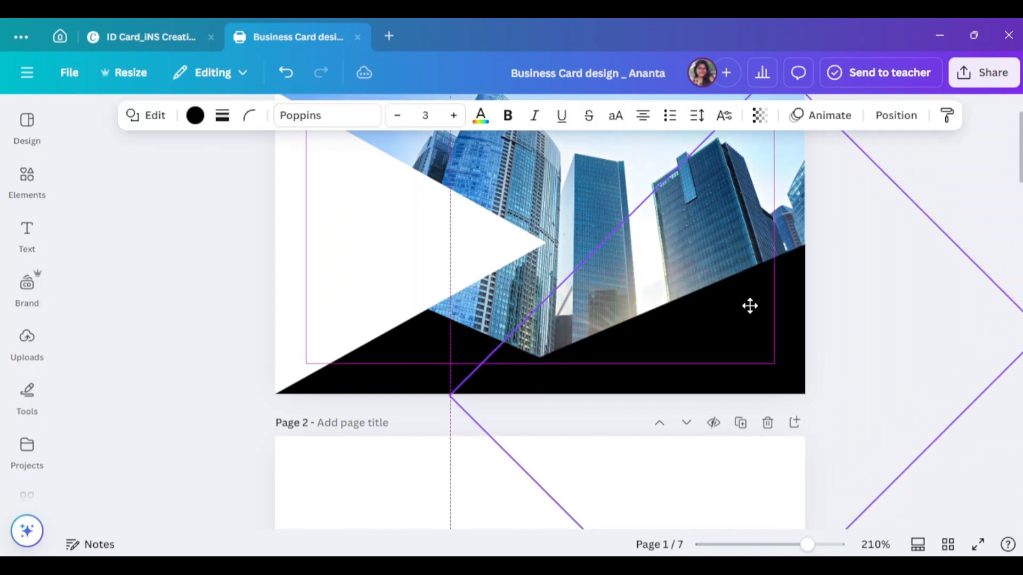
- Fill the corner triangle with an orange gradient
click(623, 370)
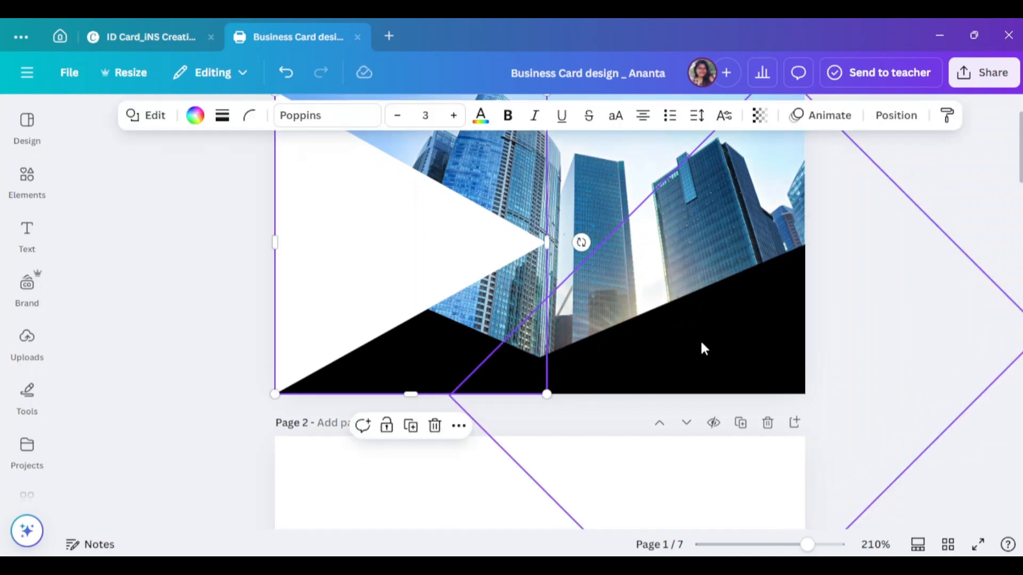
click(196, 115)
scroll(226, 353, down, 5)
click(214, 507)
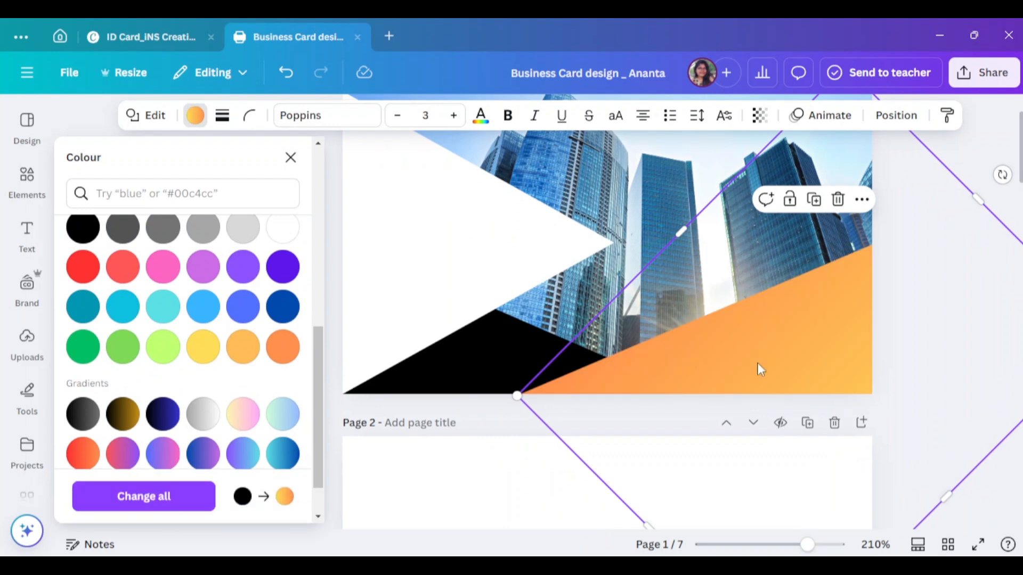
scroll(308, 298, down, 1)
click(746, 318)
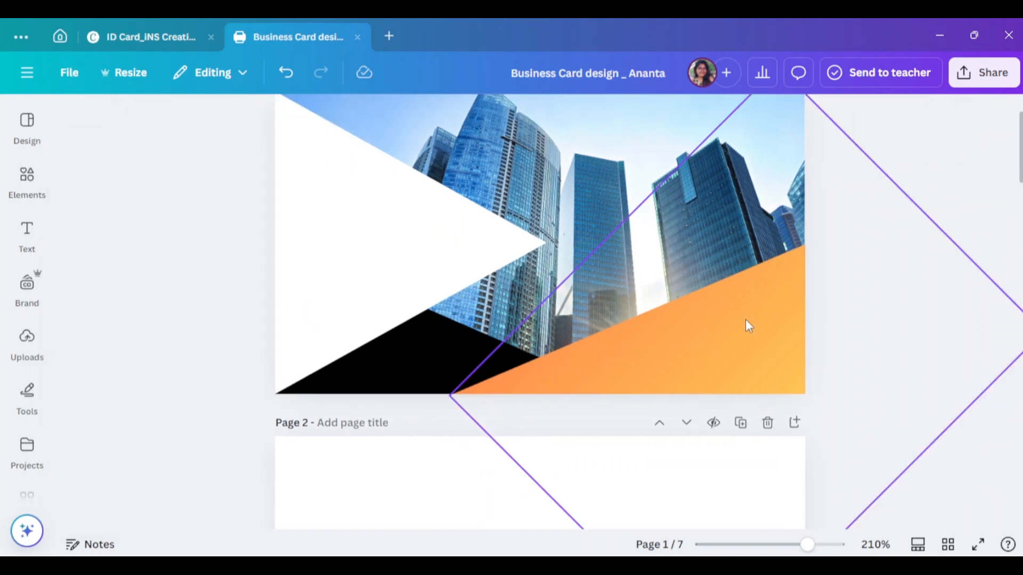
- Darken the gradient's orange stop and adjust its yellow stop shade
click(565, 282)
click(196, 115)
click(201, 350)
click(126, 393)
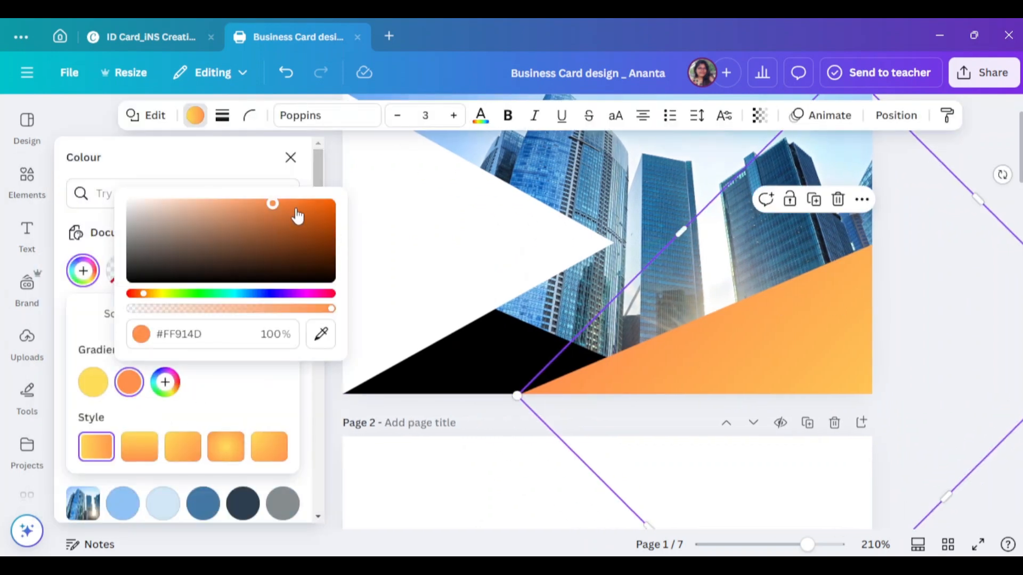
click(303, 202)
click(93, 382)
click(293, 204)
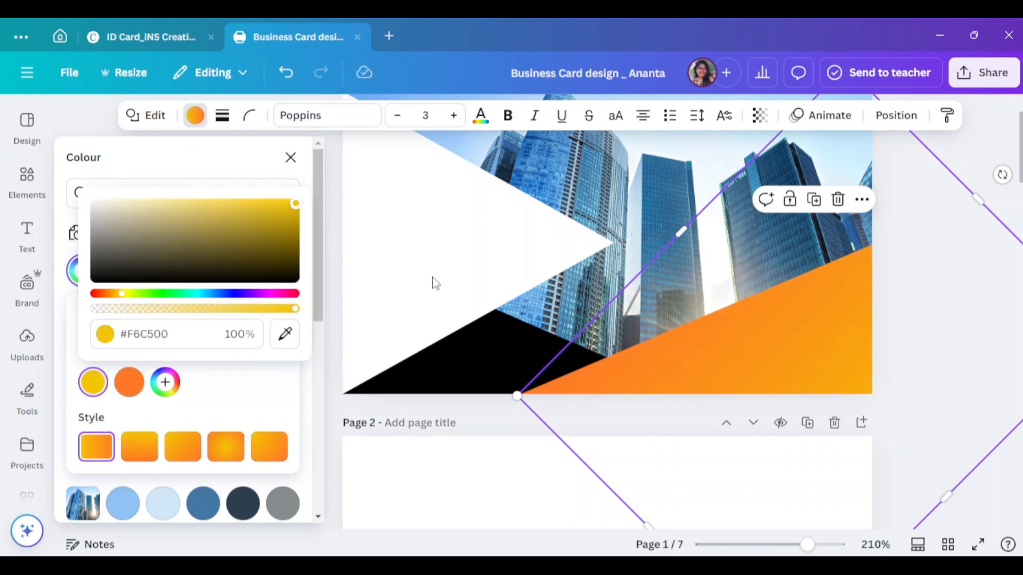
click(950, 262)
- Check the orange triangle's stacking order, undo the change, and show the Layers list
click(760, 356)
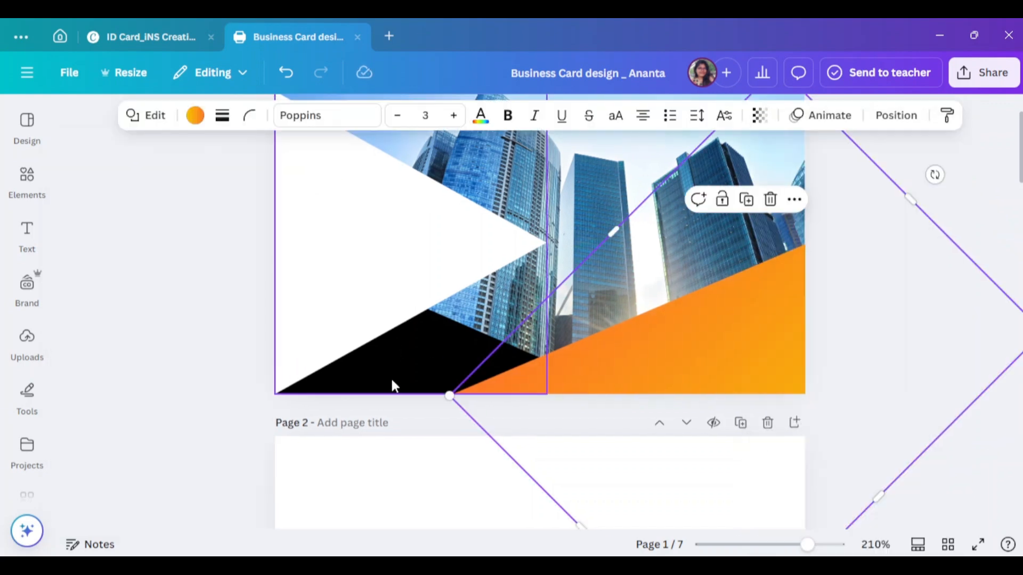
right_click(393, 379)
right_click(786, 341)
mouse_move(831, 297)
click(626, 387)
key(ctrl+z)
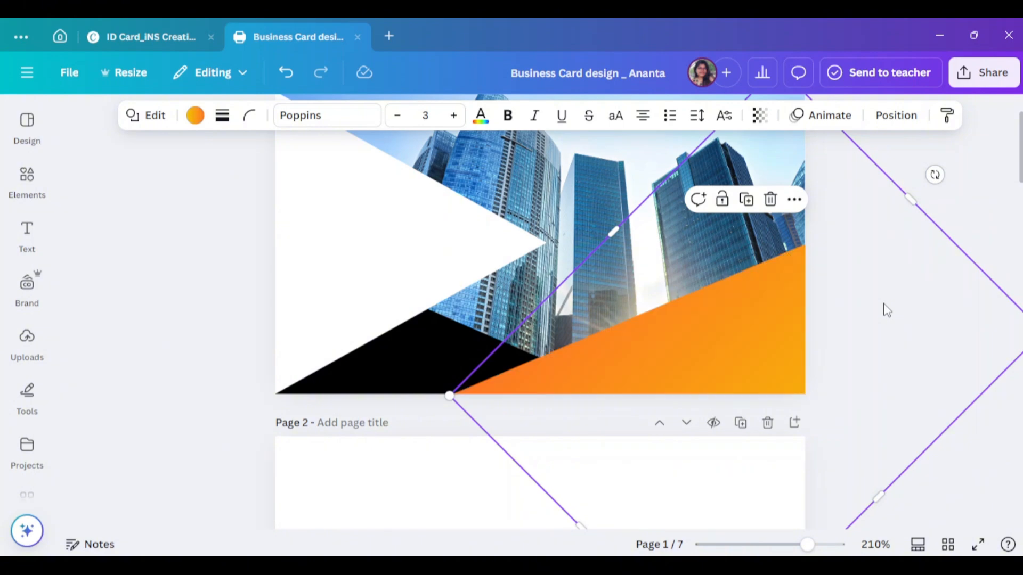
right_click(805, 295)
click(612, 424)
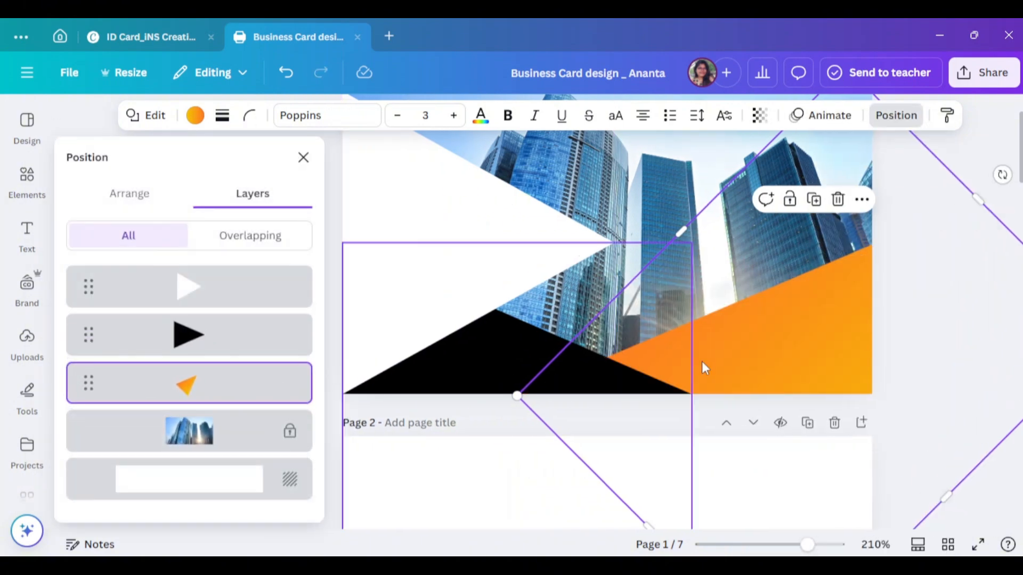
- Move the orange triangle left and down, keeping its straight gradient after trying radial
click(303, 157)
drag(748, 337, 586, 410)
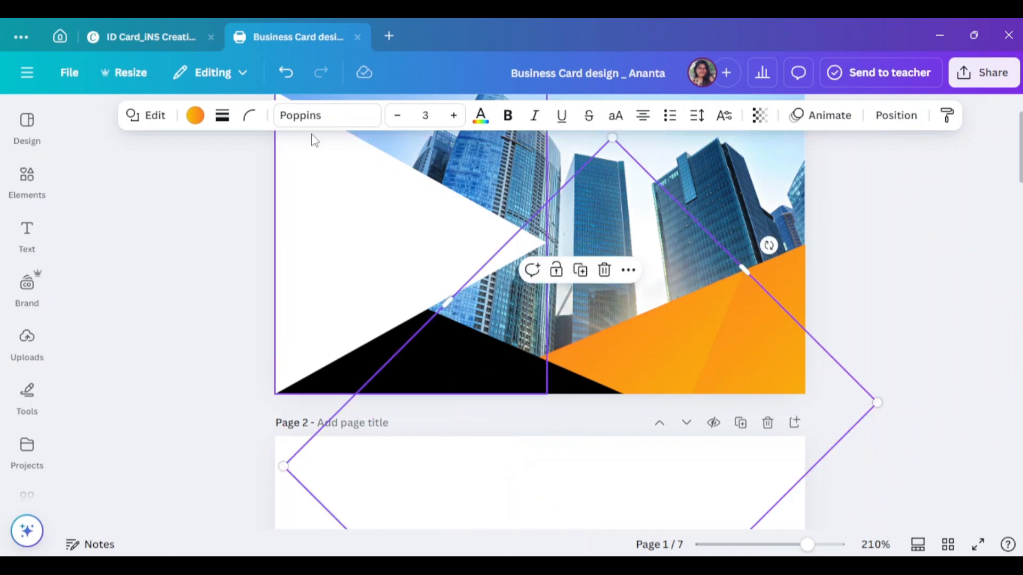
click(195, 115)
click(199, 350)
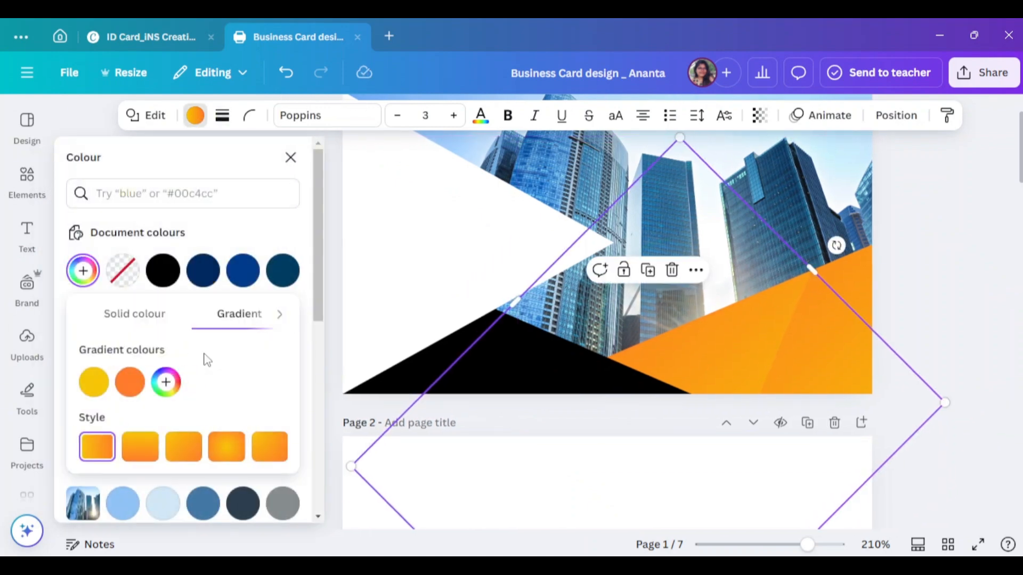
click(226, 452)
click(116, 450)
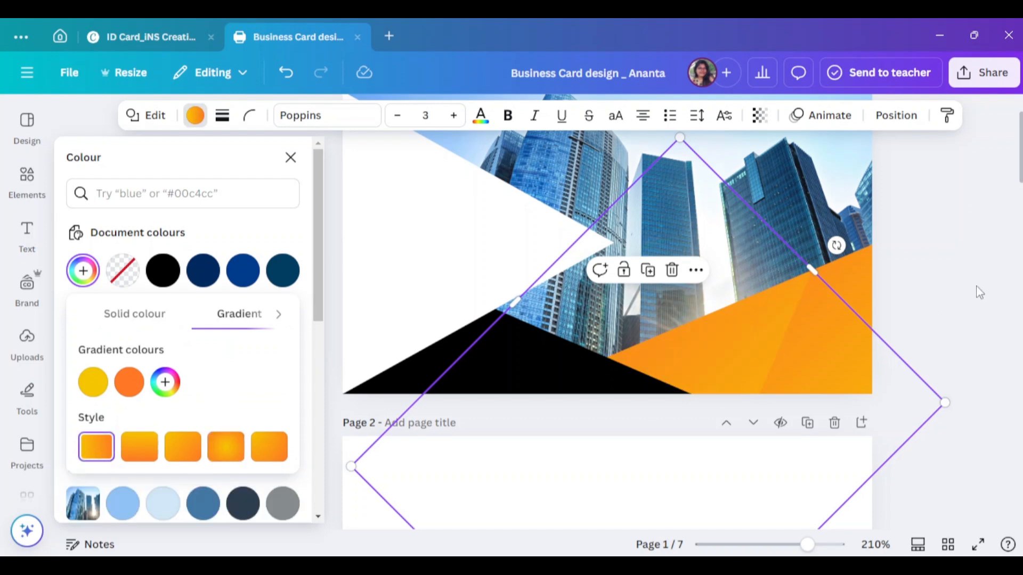
click(942, 376)
- Move the diamond shape up and right, and set its gradient to the fifth direction
drag(682, 347, 824, 281)
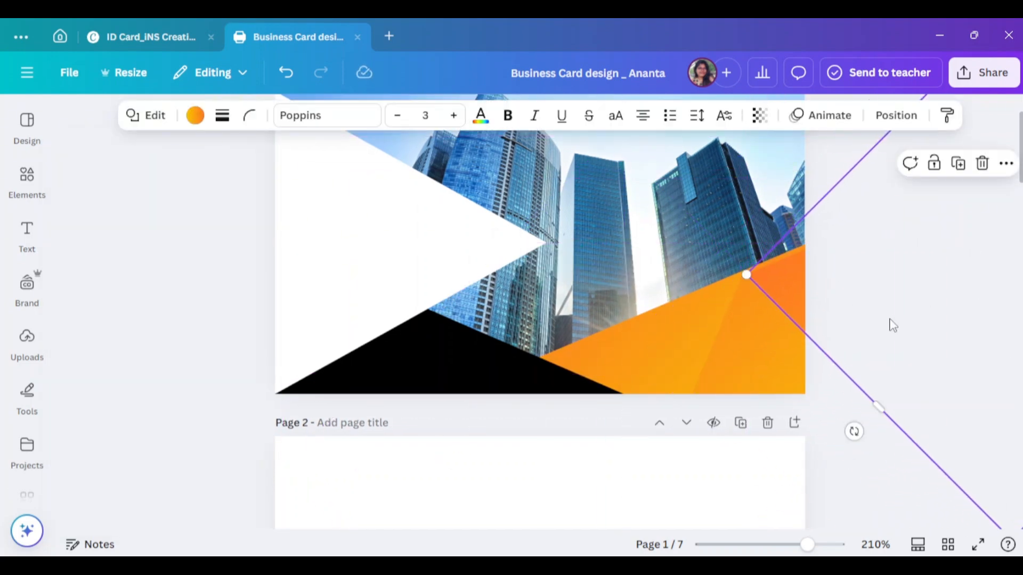
key(Up)
key(Up)
key(Up)
key(Up)
key(Up)
click(195, 116)
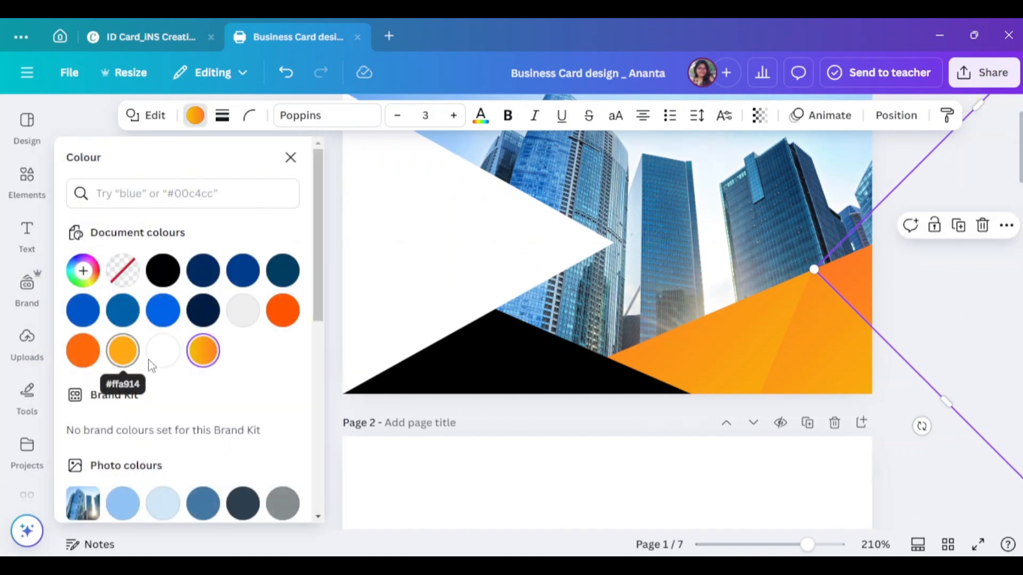
click(204, 353)
click(228, 453)
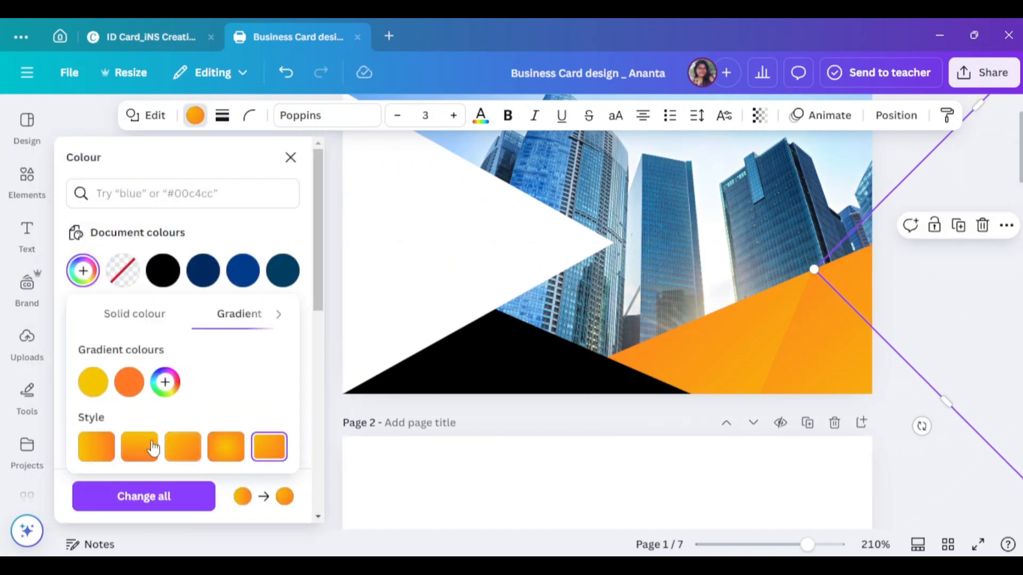
click(154, 449)
click(269, 447)
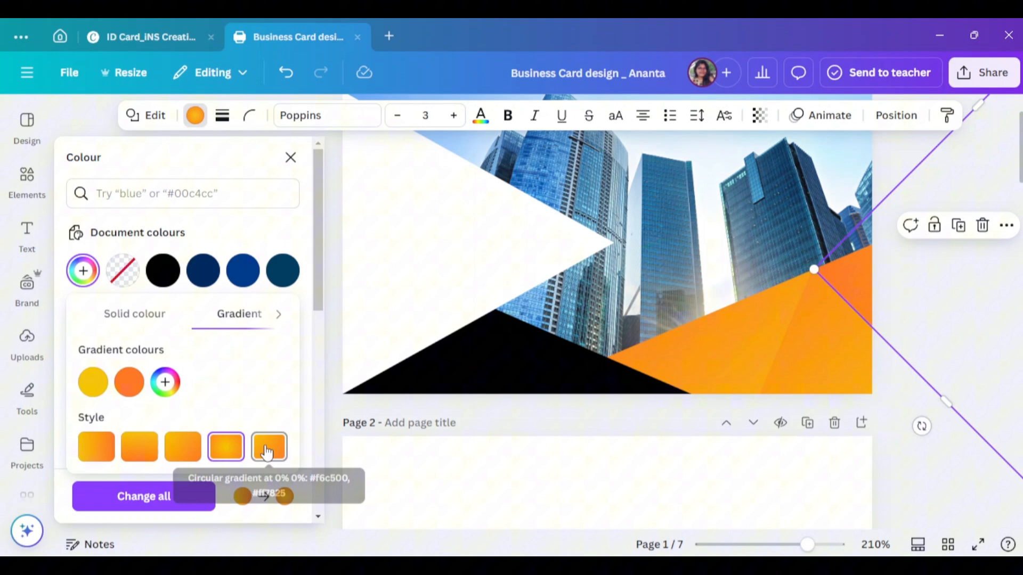
click(291, 157)
- Give the other corner shape a radial orange-yellow gradient with the stops reversed
click(781, 288)
click(195, 115)
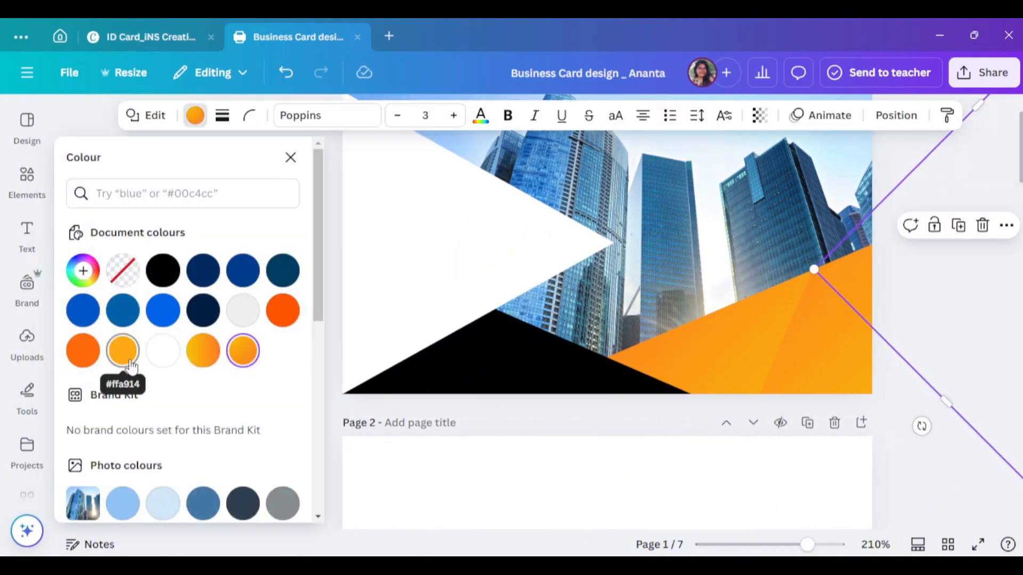
click(209, 357)
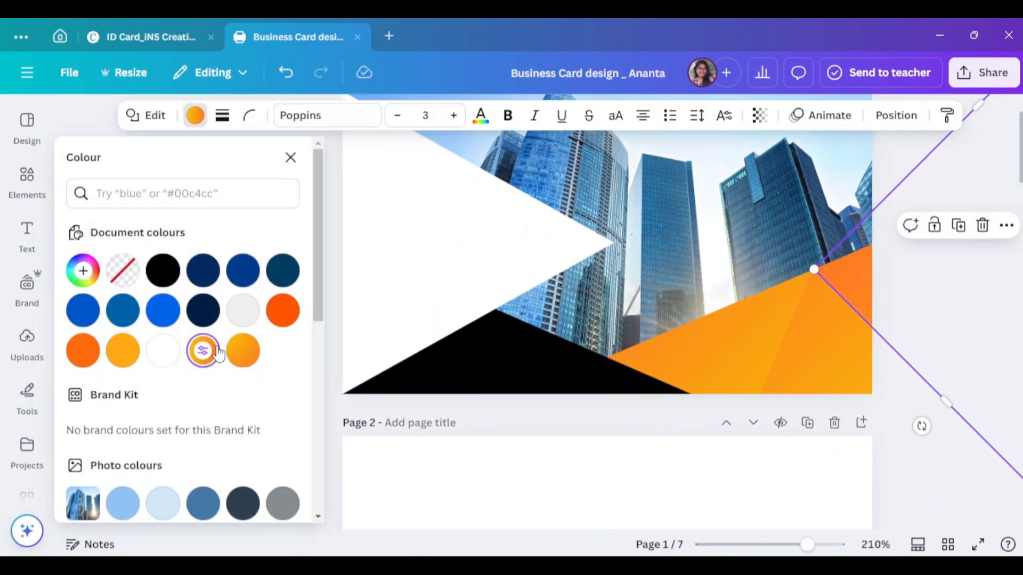
click(243, 350)
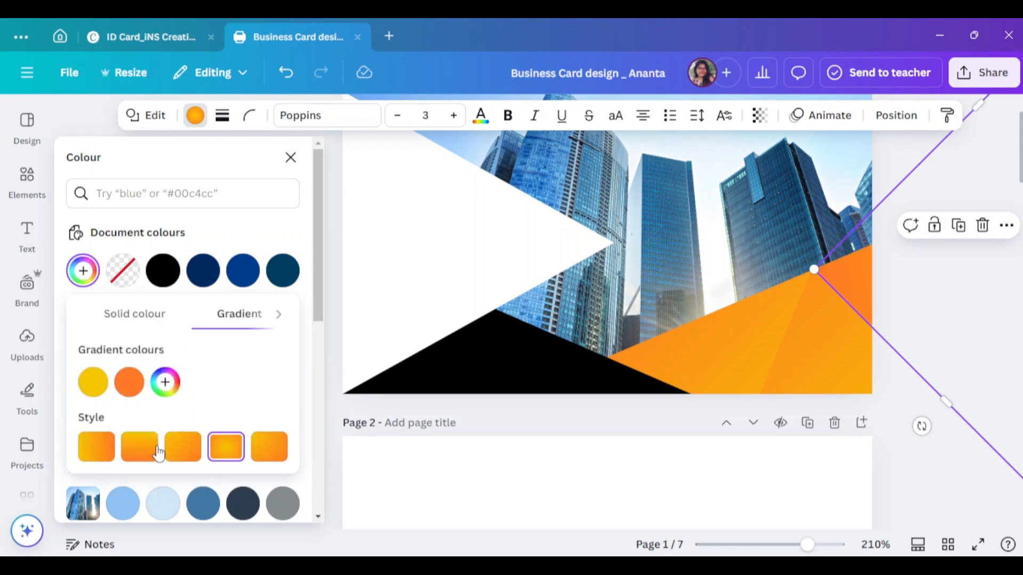
click(133, 457)
drag(129, 382, 90, 397)
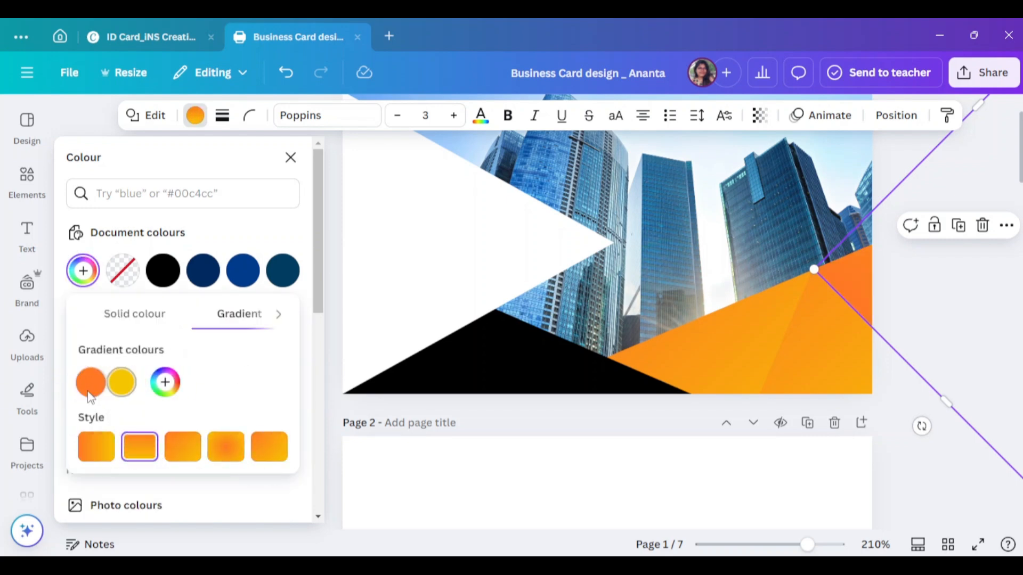
click(183, 446)
click(226, 446)
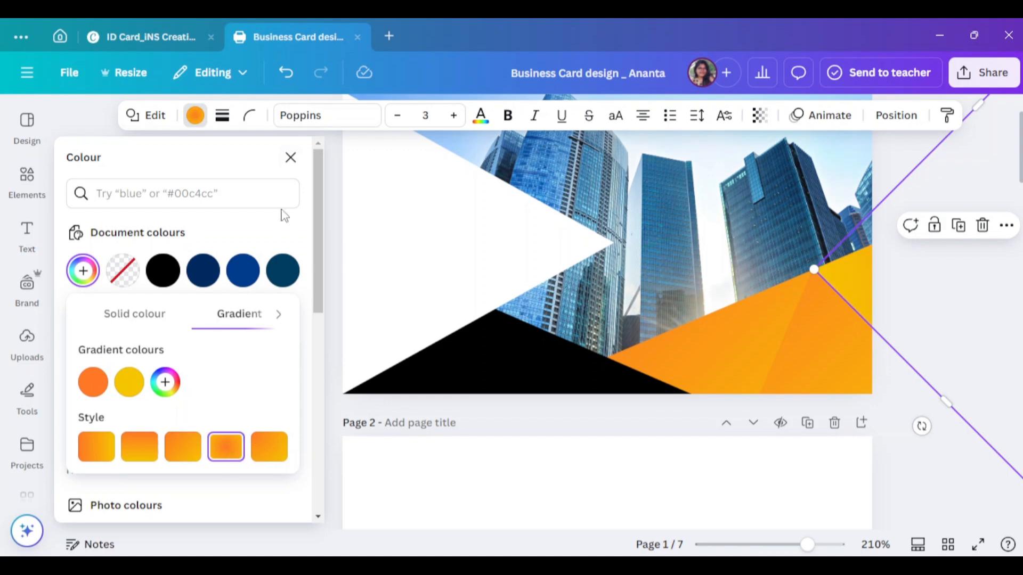
click(291, 158)
click(862, 420)
- Unlock the skyline photo on page 1
scroll(891, 436, up, 2)
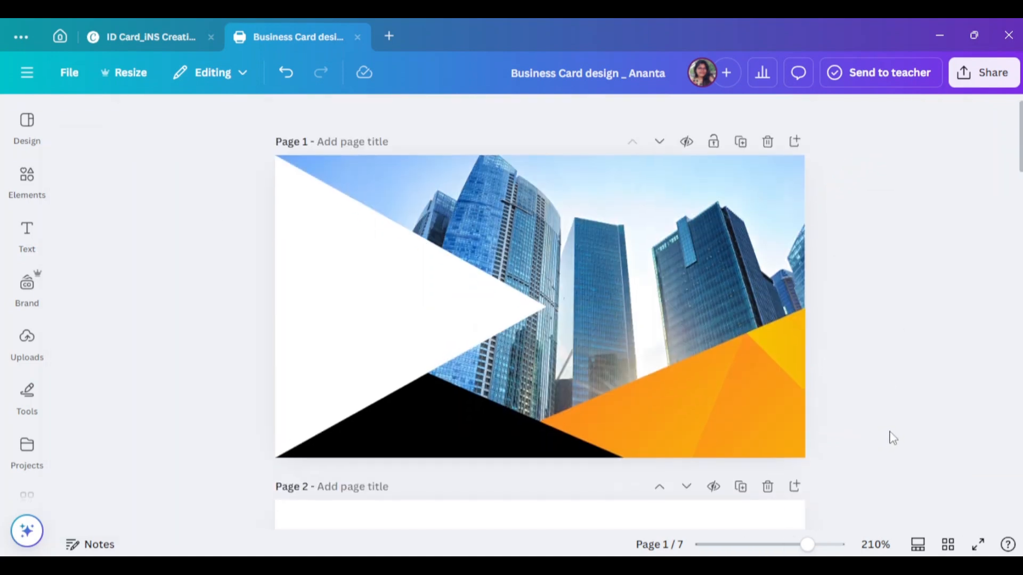
scroll(905, 398, down, 2)
scroll(746, 320, up, 2)
right_click(557, 192)
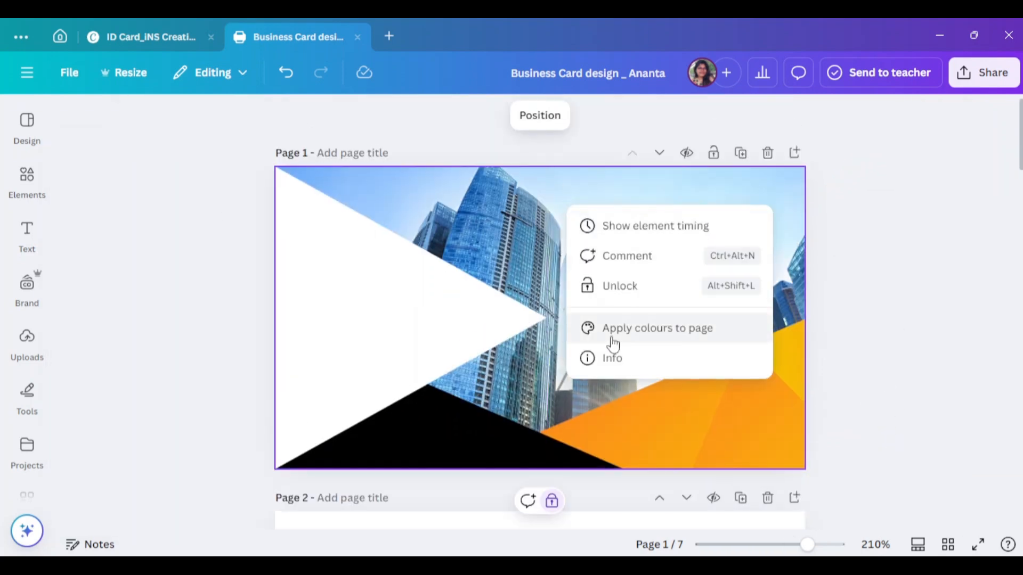
click(634, 296)
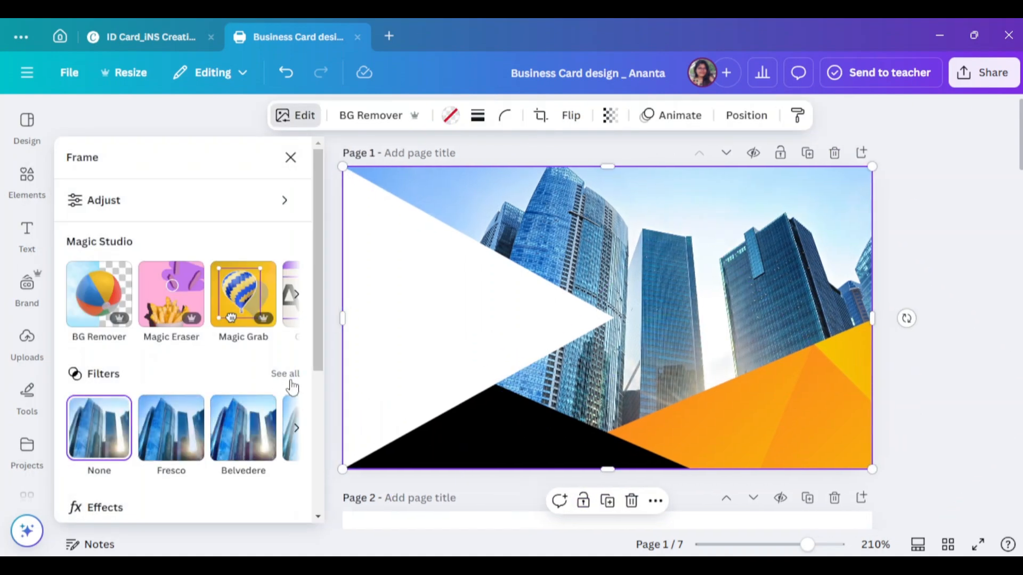
- Apply the Ink filter to make the skyline photo greyscale
click(285, 373)
scroll(235, 402, down, 5)
scroll(239, 405, down, 5)
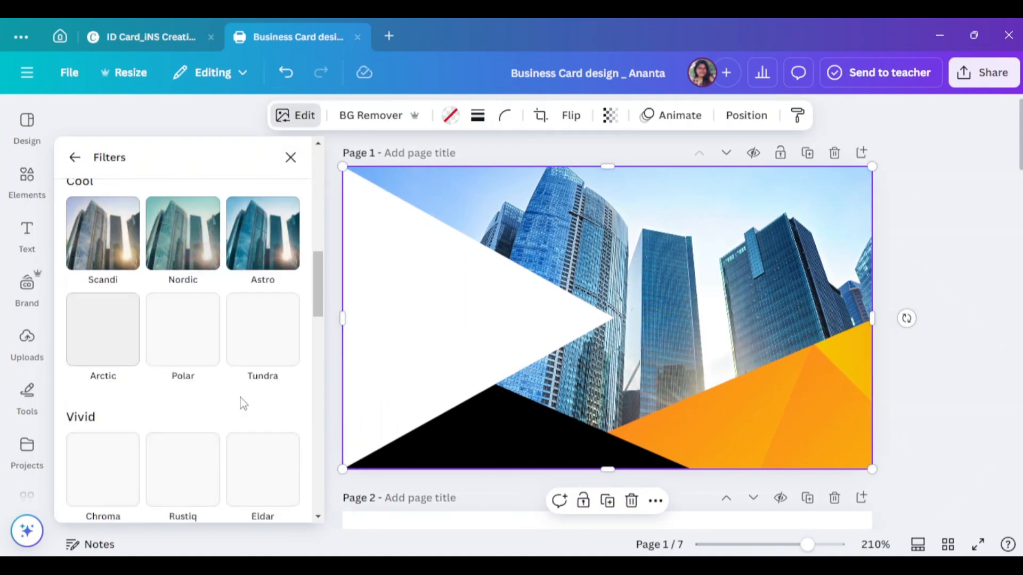
scroll(182, 267, down, 8)
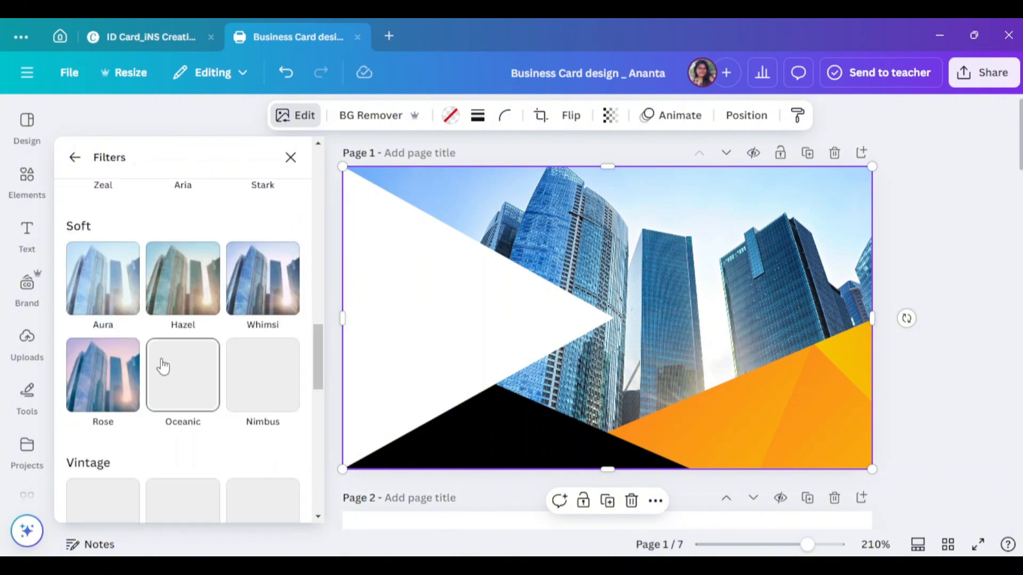
scroll(178, 292, up, 15)
scroll(199, 369, down, 3)
scroll(199, 369, down, 10)
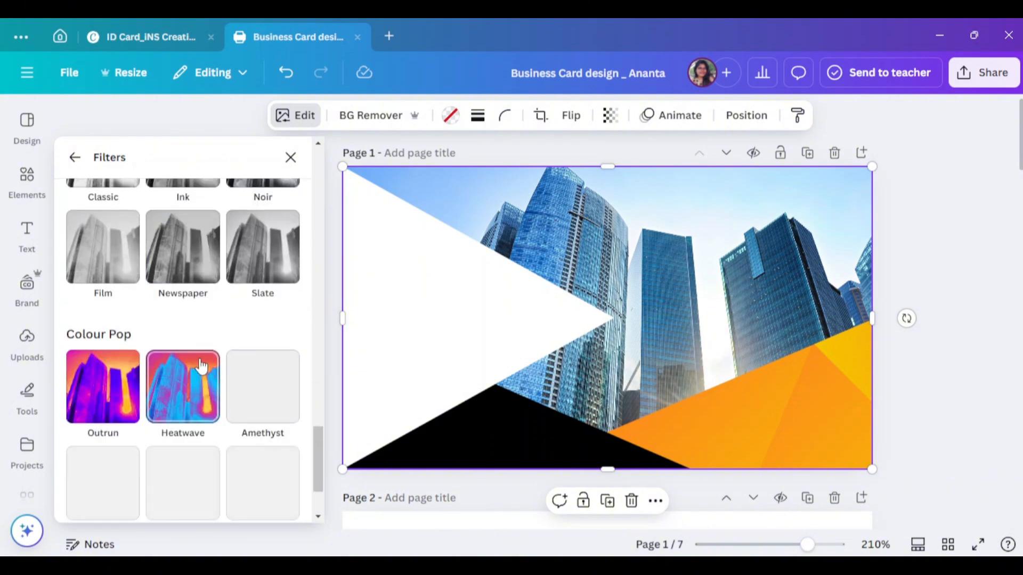
scroll(201, 359, up, 2)
click(196, 322)
click(290, 157)
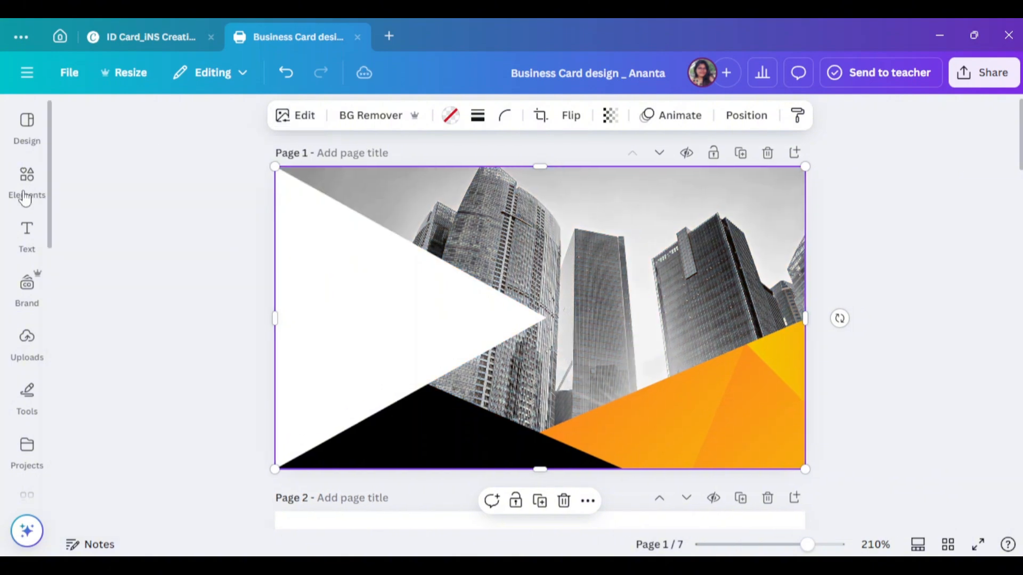
click(26, 181)
click(75, 113)
- Search Elements photos for 'building' and set the sunset skyline photo as the page background
click(46, 206)
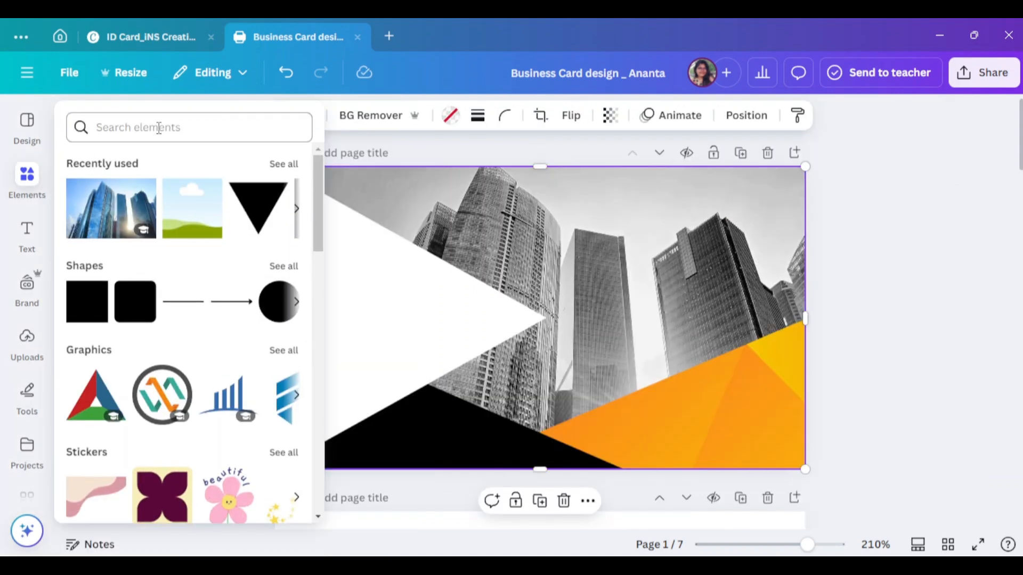
click(263, 127)
click(107, 195)
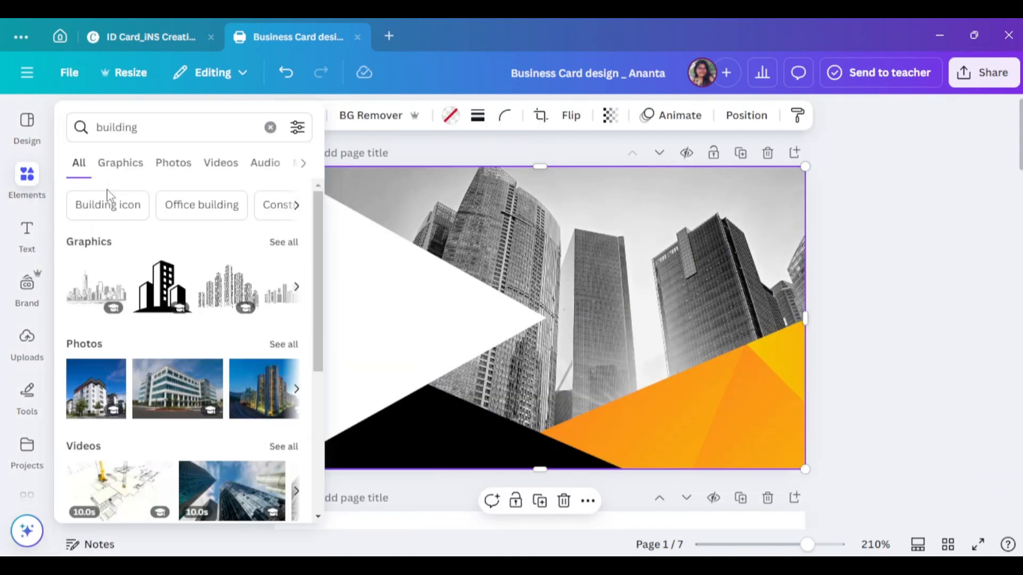
click(283, 345)
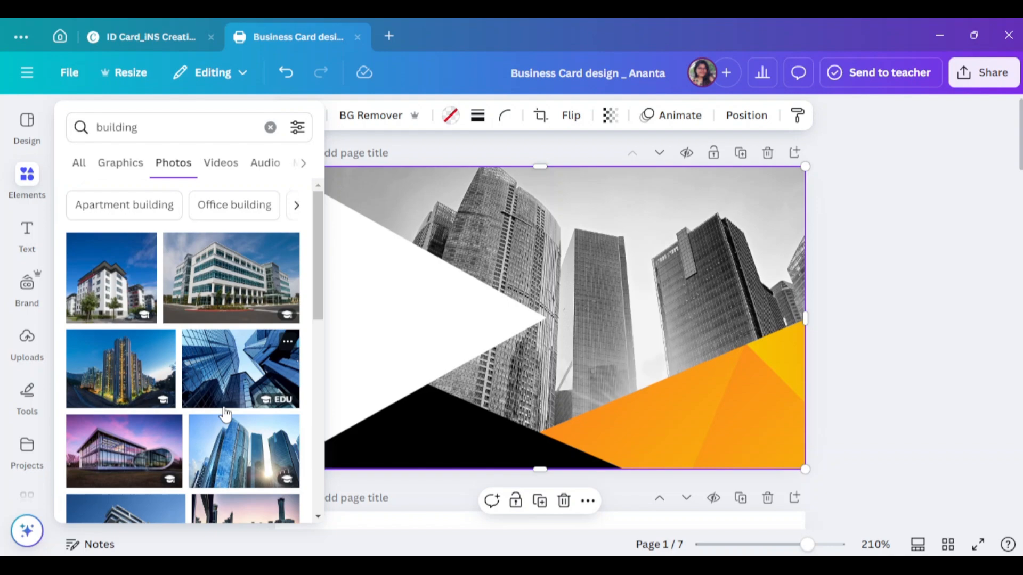
scroll(225, 413, down, 8)
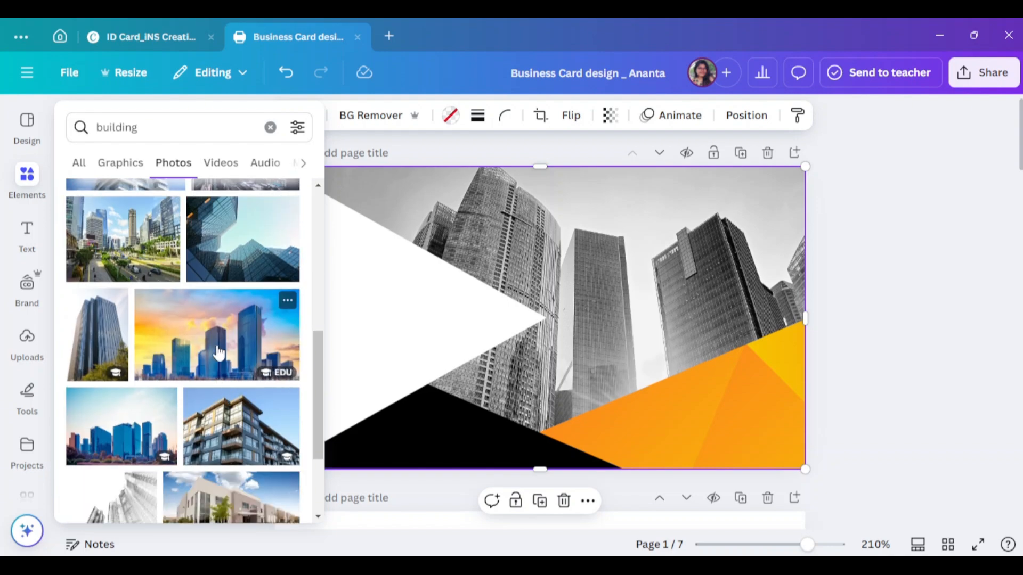
click(225, 341)
drag(631, 298, 684, 220)
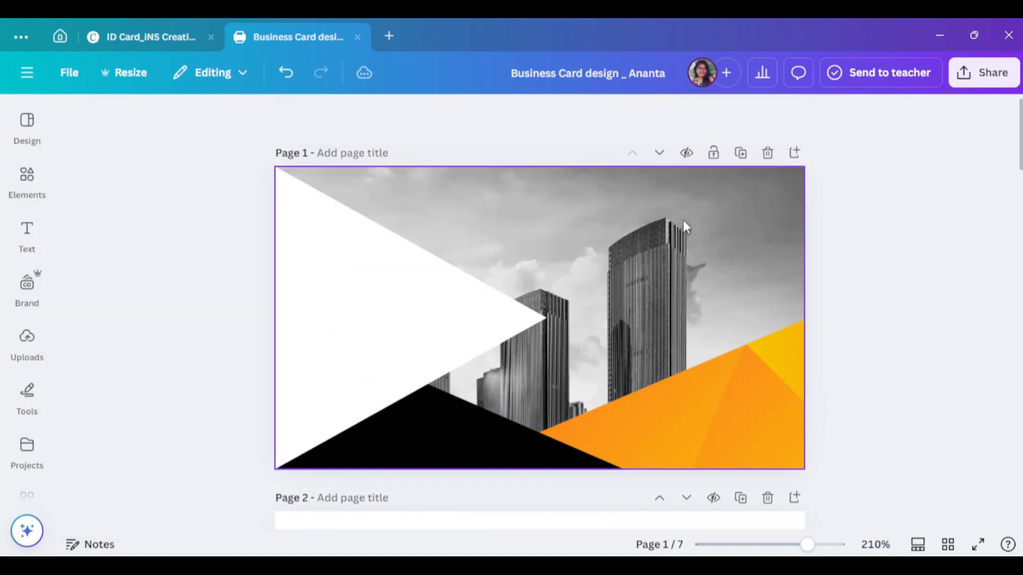
double_click(631, 251)
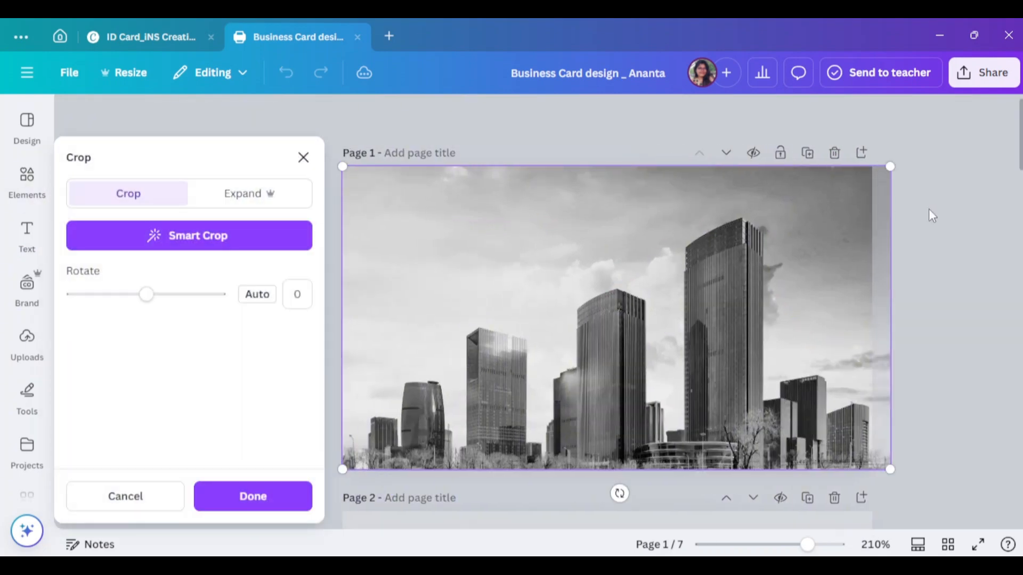
click(929, 213)
- Try the blue skyline and golden city photos as the page background instead
click(27, 175)
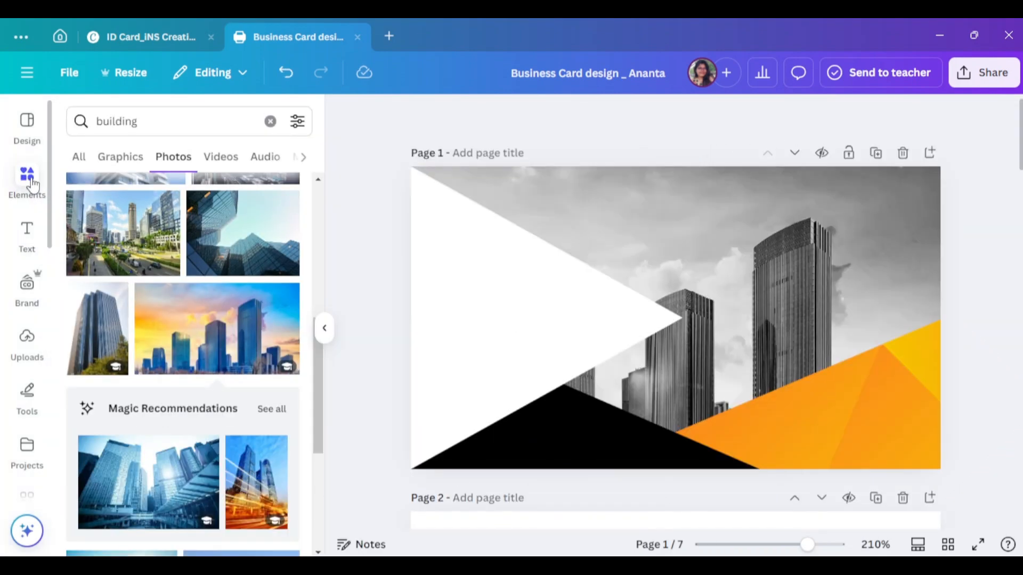
scroll(200, 349, down, 5)
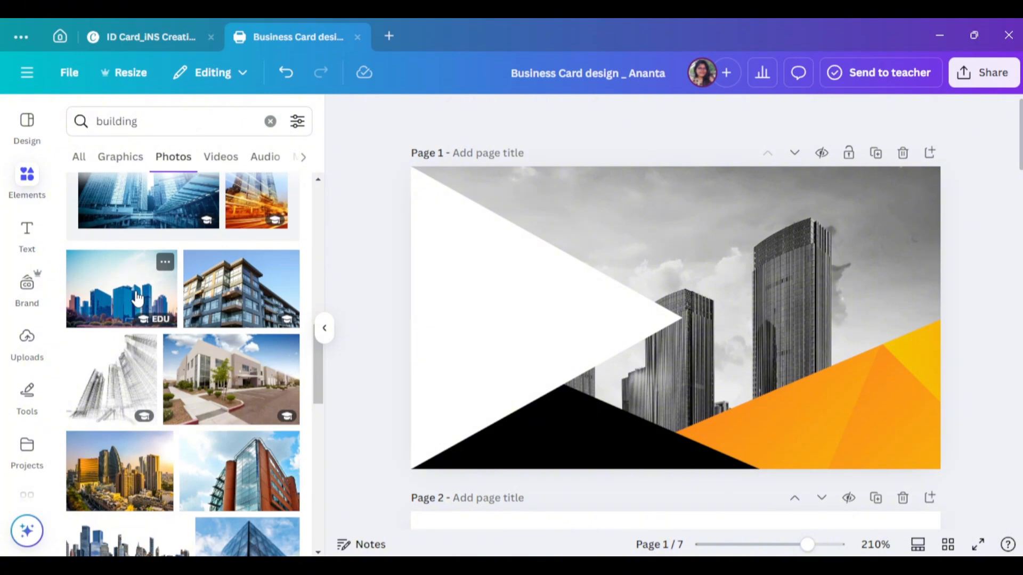
drag(138, 299, 696, 235)
click(120, 226)
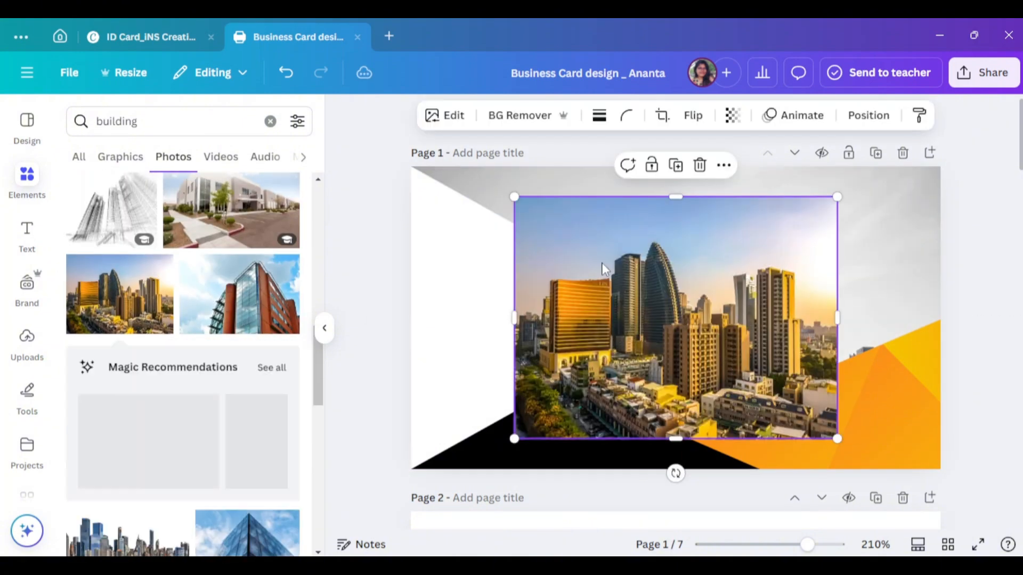
click(693, 115)
click(705, 153)
key(Delete)
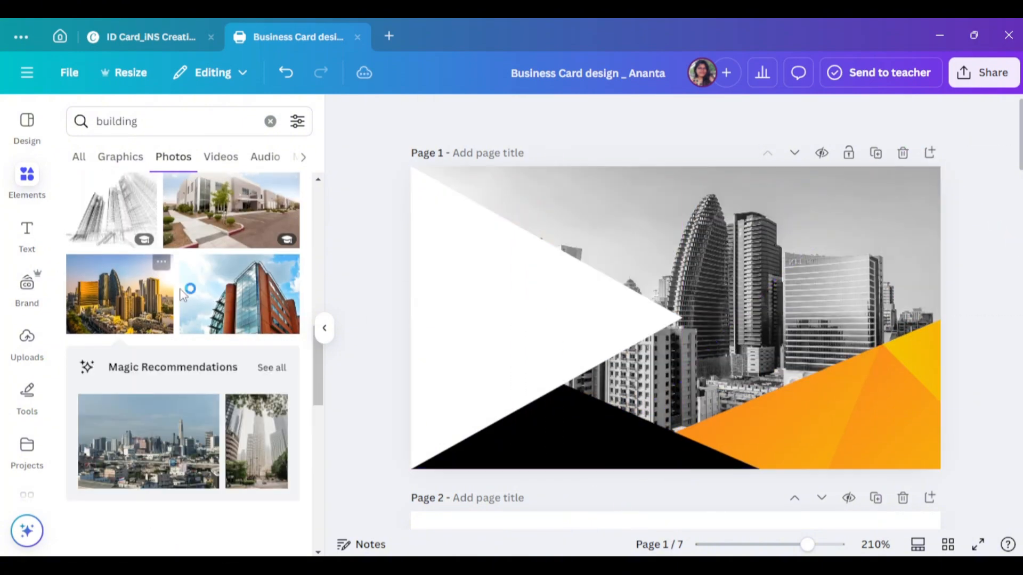
- Make the slender-tower skyline photo the page background and close the search results
scroll(182, 295, down, 10)
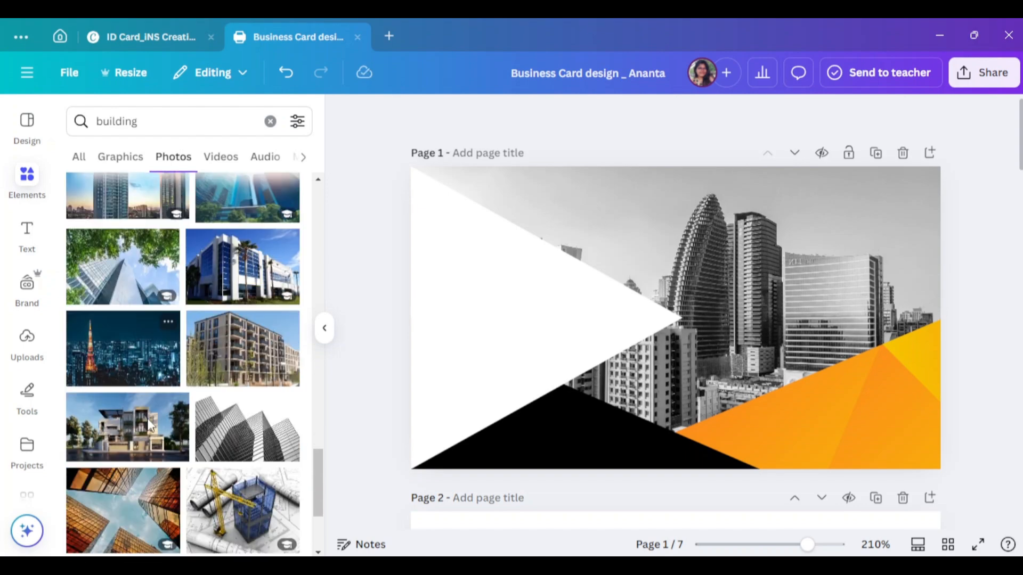
scroll(149, 425, up, 5)
click(123, 285)
drag(692, 287, 945, 229)
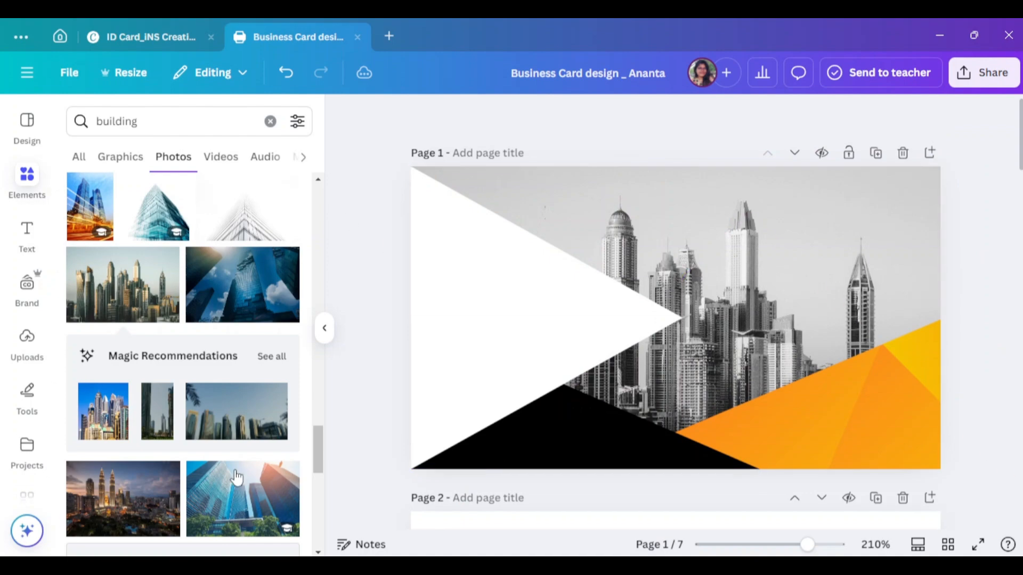
scroll(237, 476, up, 10)
scroll(213, 373, down, 10)
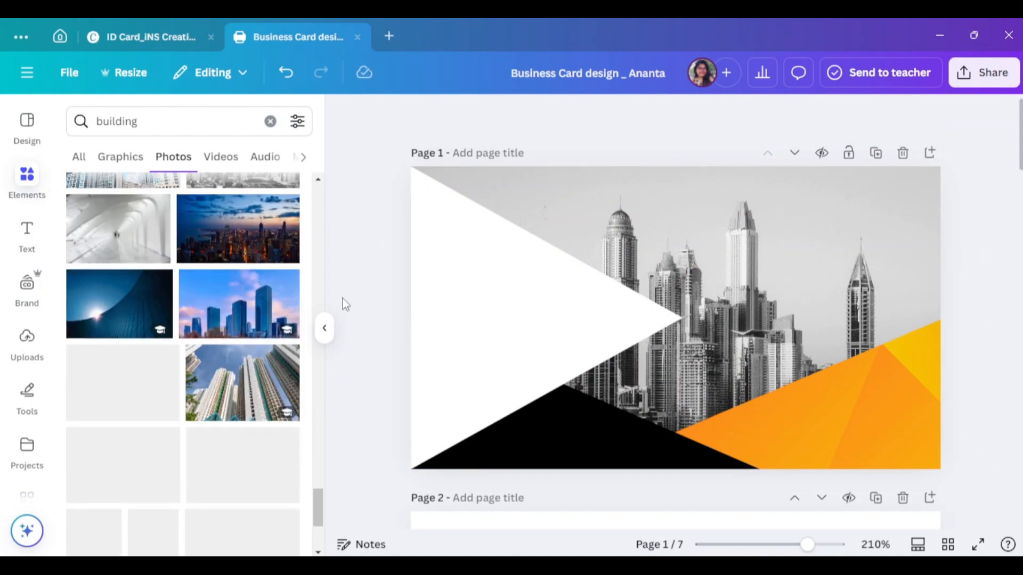
click(324, 328)
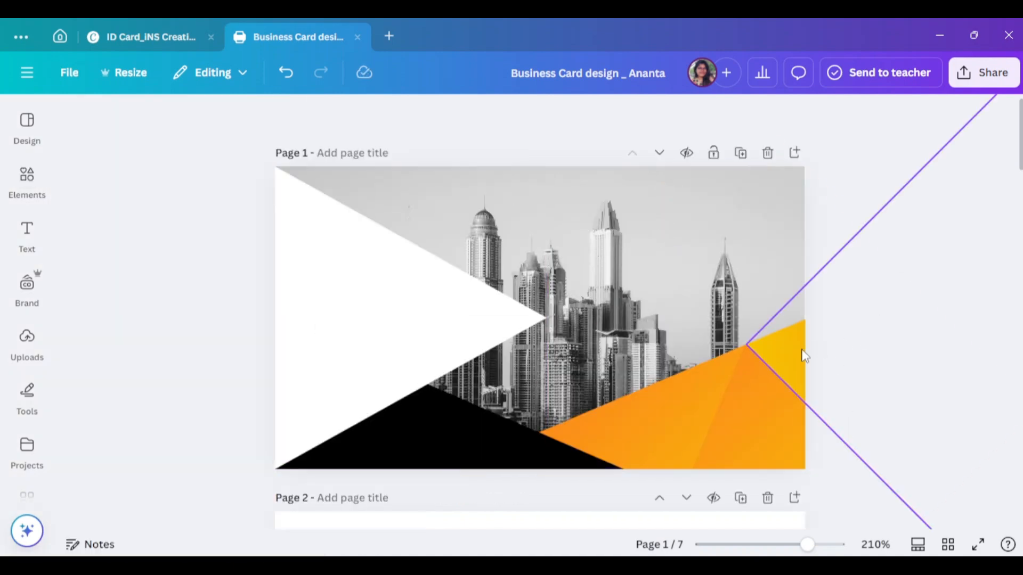
- Try an orange gradient on the page background, undo it, and nudge the white triangle
click(583, 183)
click(450, 114)
click(203, 315)
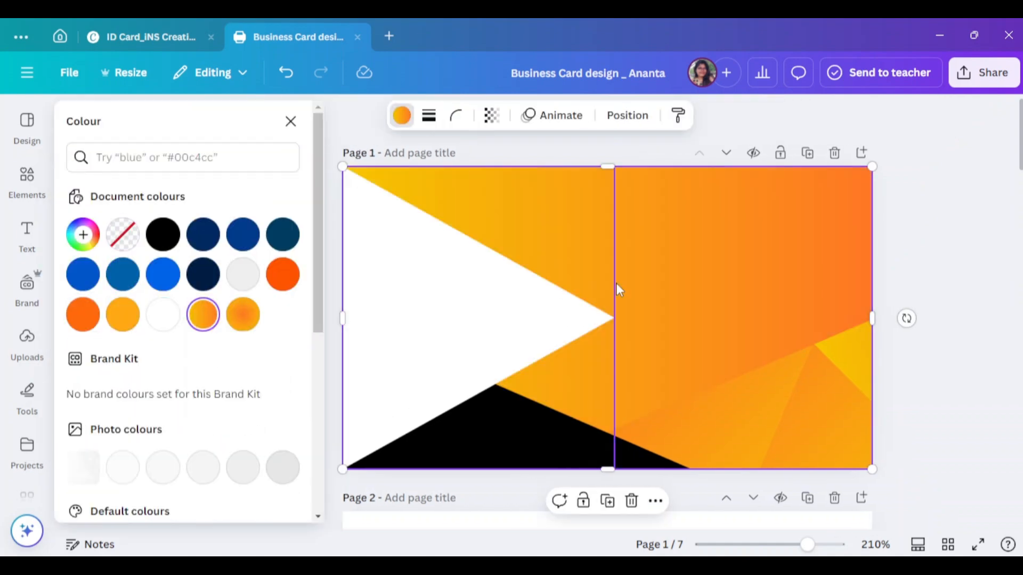
click(580, 202)
key(ctrl+z)
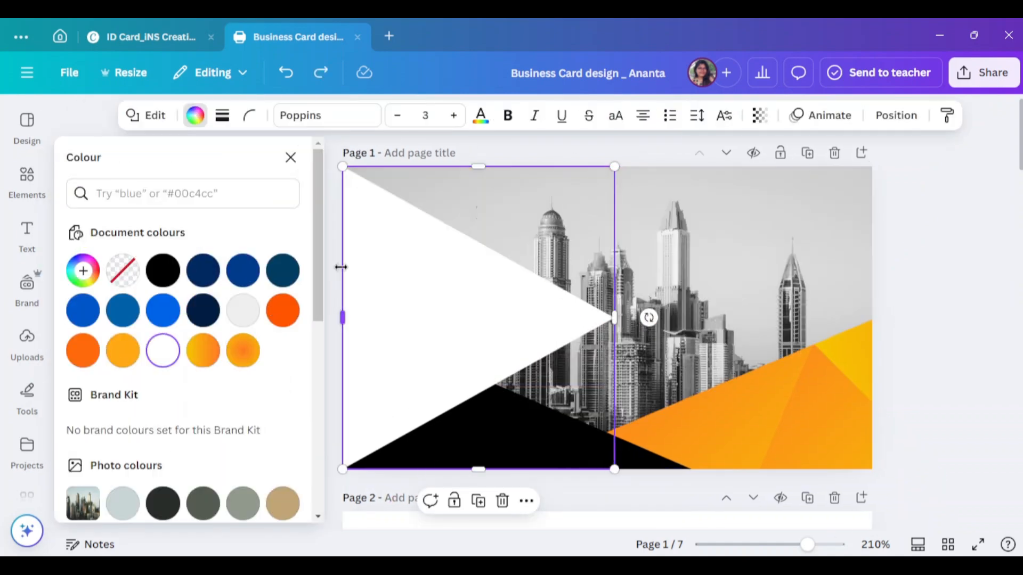
click(336, 232)
drag(402, 333, 528, 313)
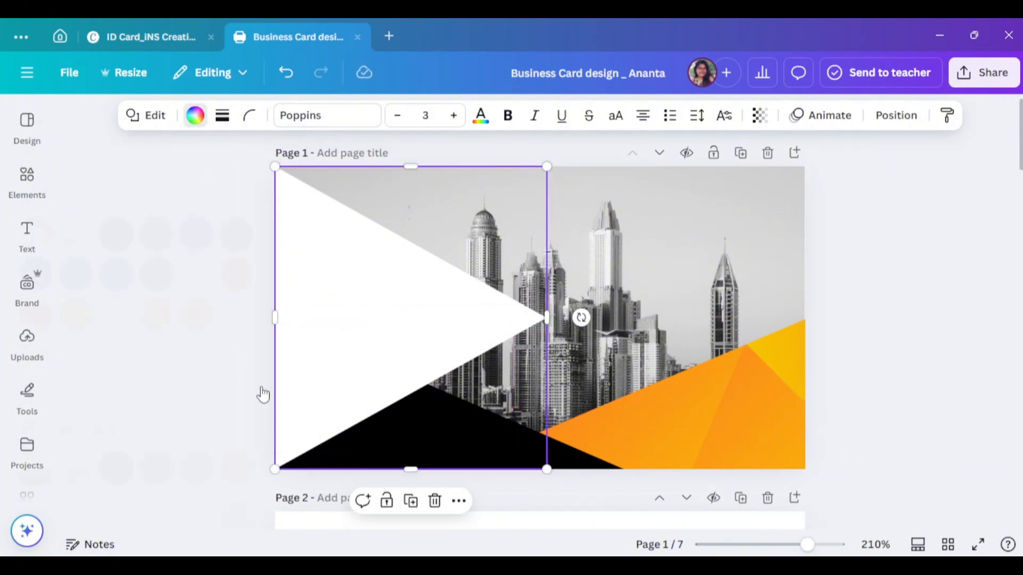
- Fill the white triangle with a grey-white gradient, change its style and put white first
scroll(160, 373, down, 5)
click(205, 413)
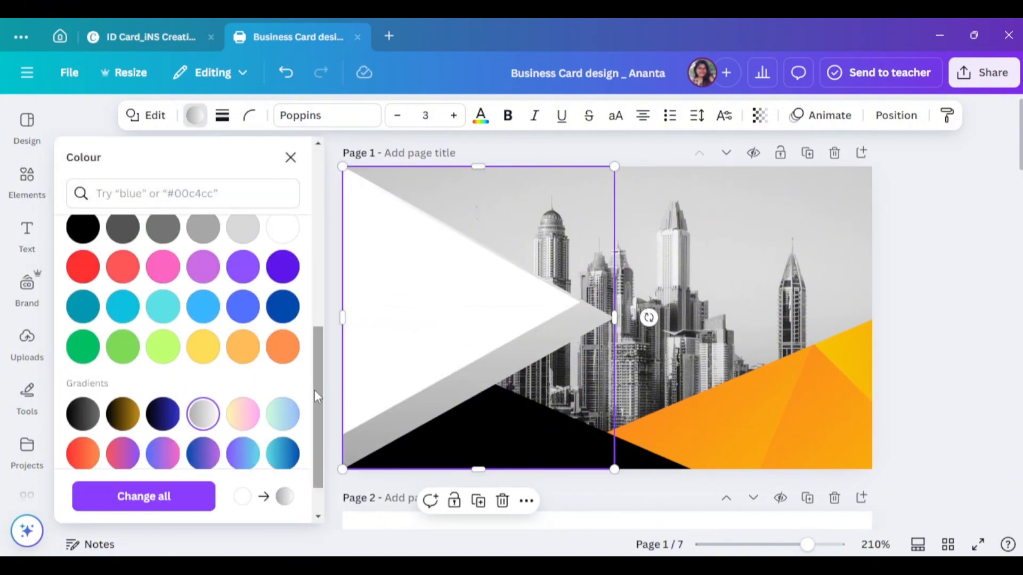
click(290, 158)
click(195, 115)
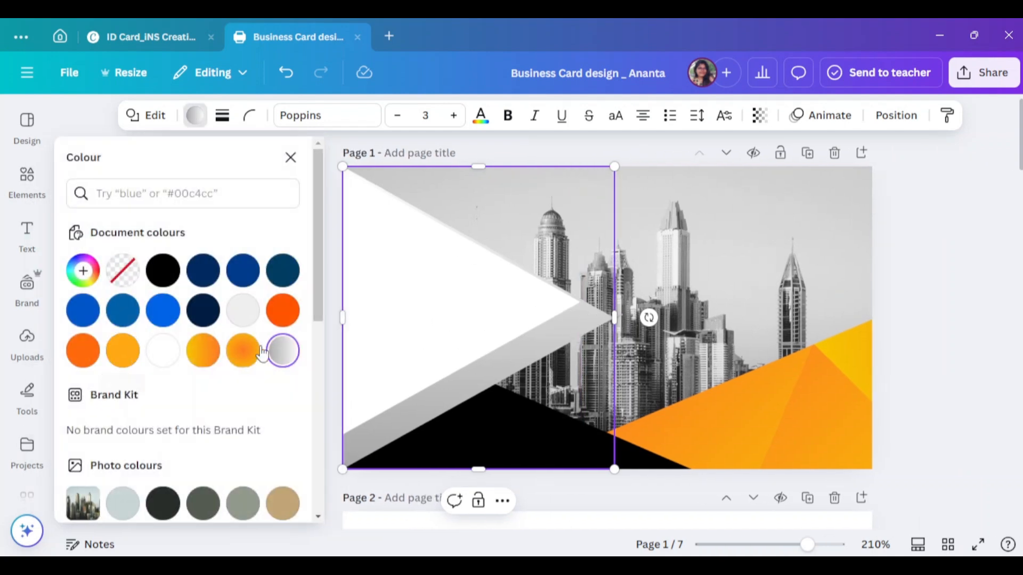
click(283, 352)
click(261, 453)
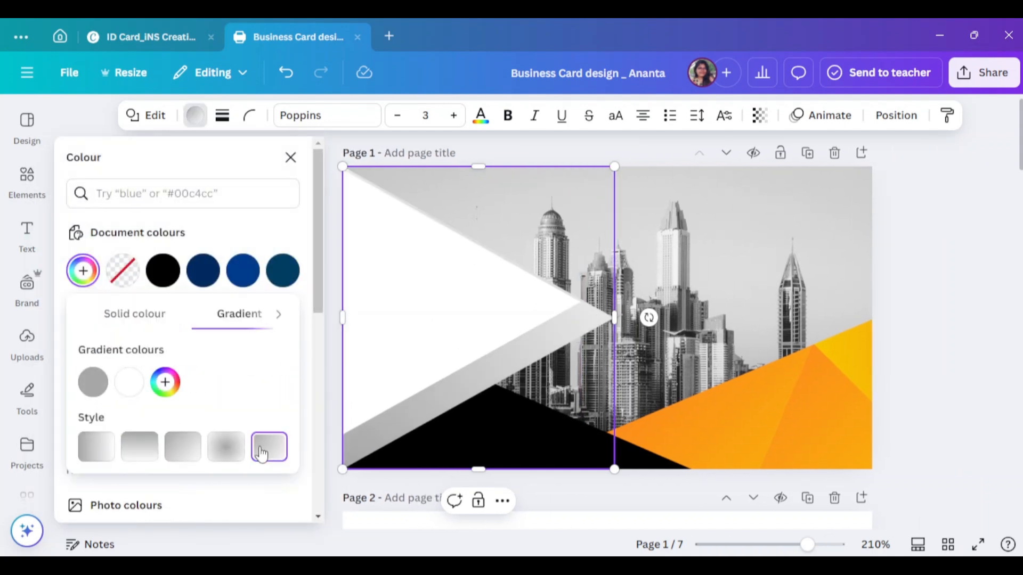
drag(89, 387, 93, 388)
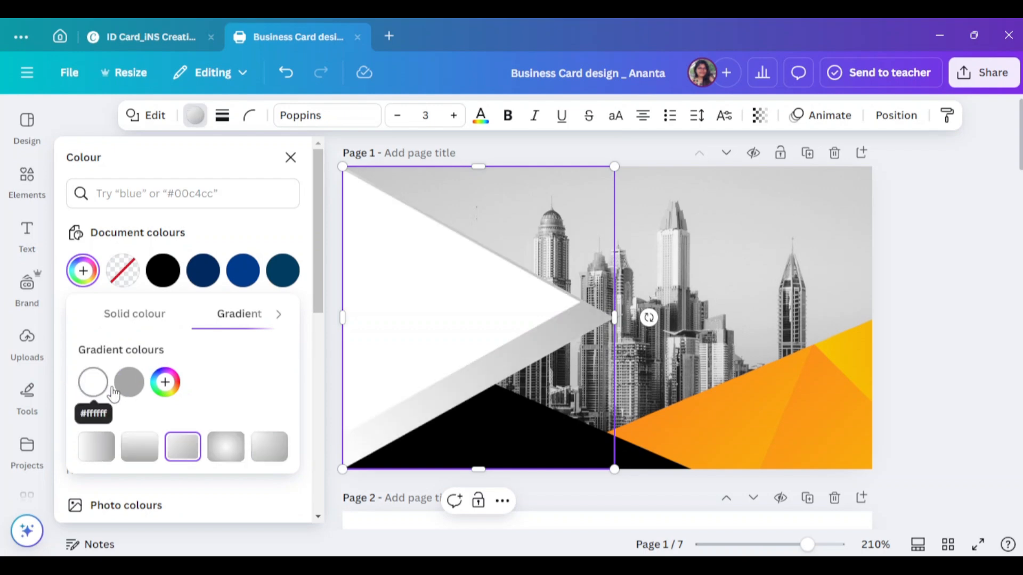
click(938, 201)
drag(403, 309, 397, 307)
- Edit the other triangle layer's gradient so grey comes first
click(377, 325)
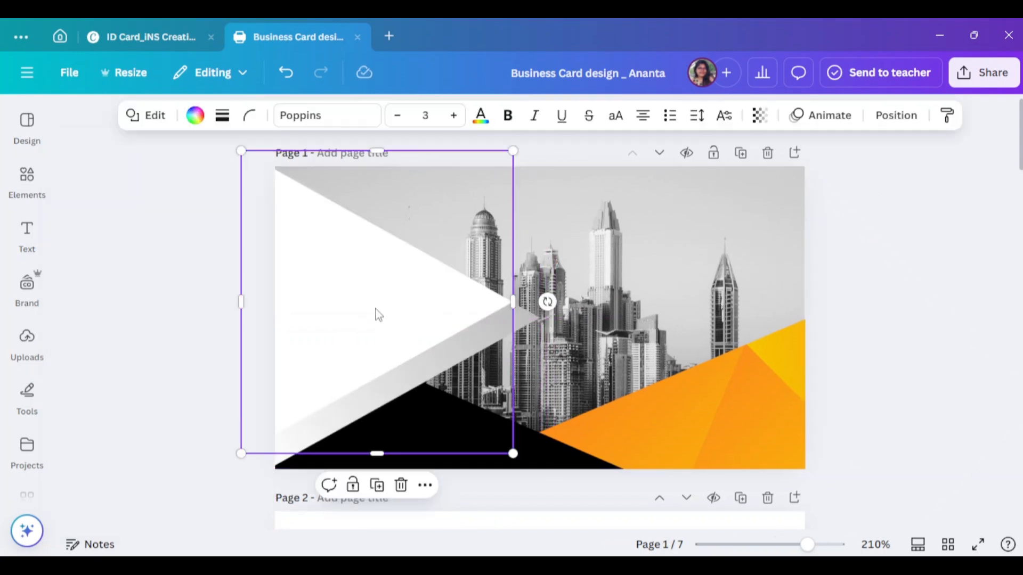
click(196, 115)
click(283, 353)
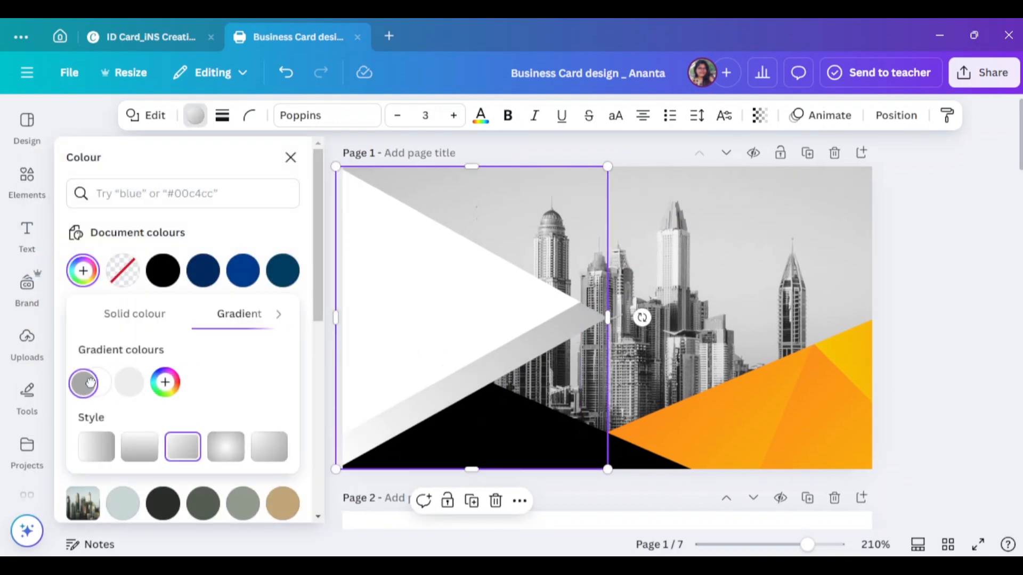
drag(91, 382, 88, 383)
click(290, 158)
- Move the white triangle slightly down and check the elements over the left half
click(843, 327)
drag(435, 316, 404, 310)
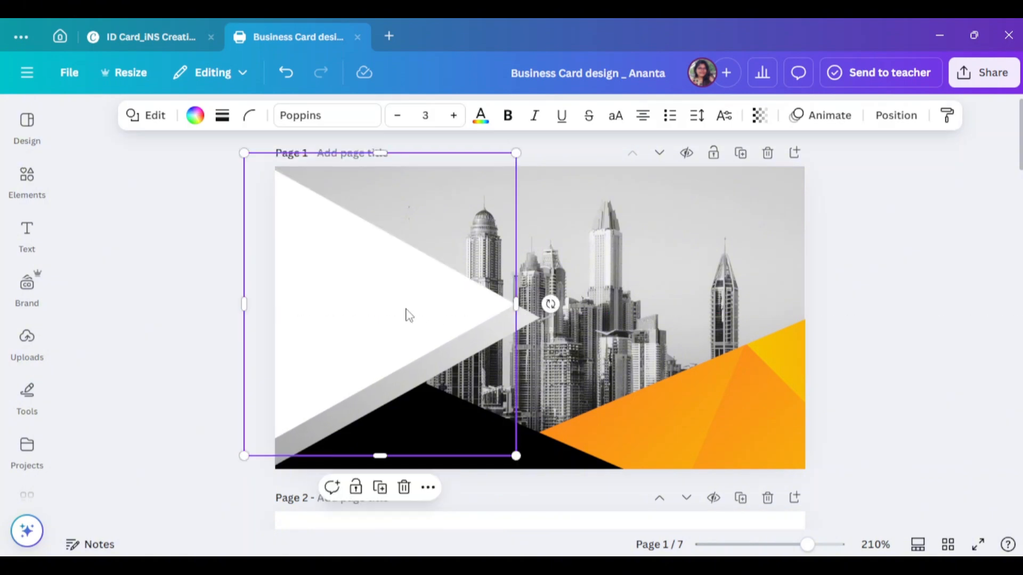
click(895, 269)
scroll(505, 290, down, 2)
click(299, 327)
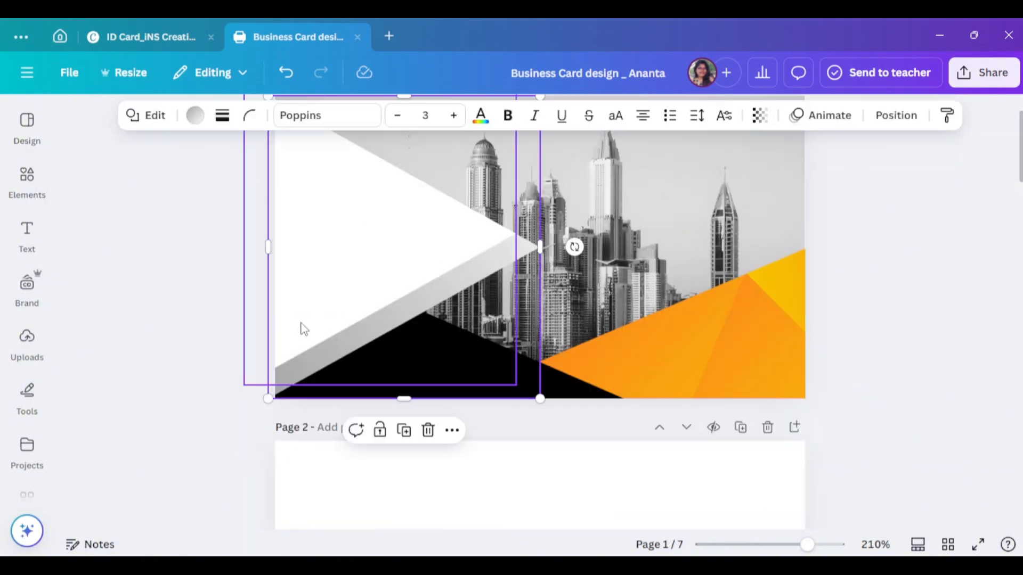
click(222, 327)
click(511, 242)
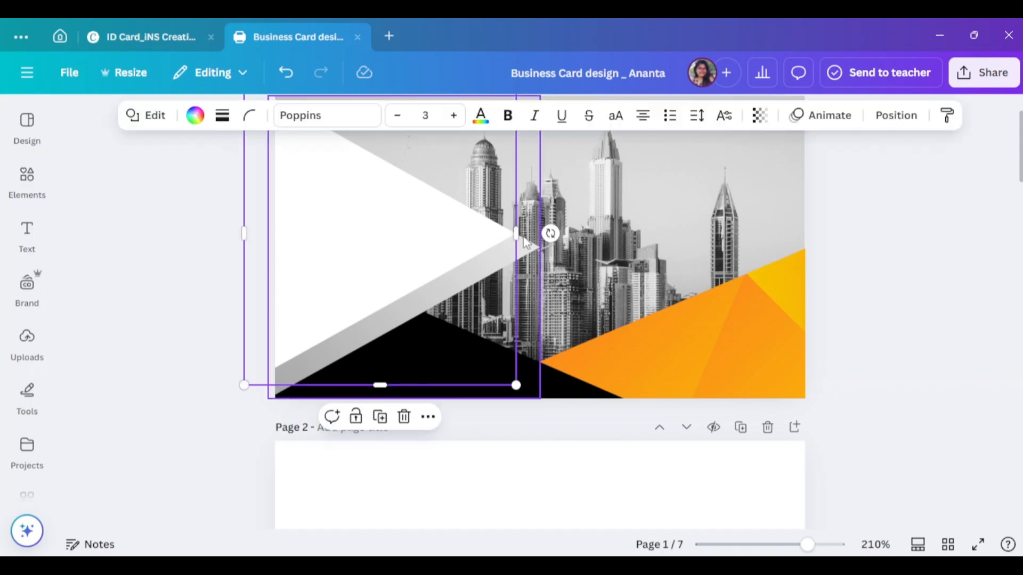
click(897, 322)
scroll(783, 329, down, 5)
scroll(784, 329, up, 7)
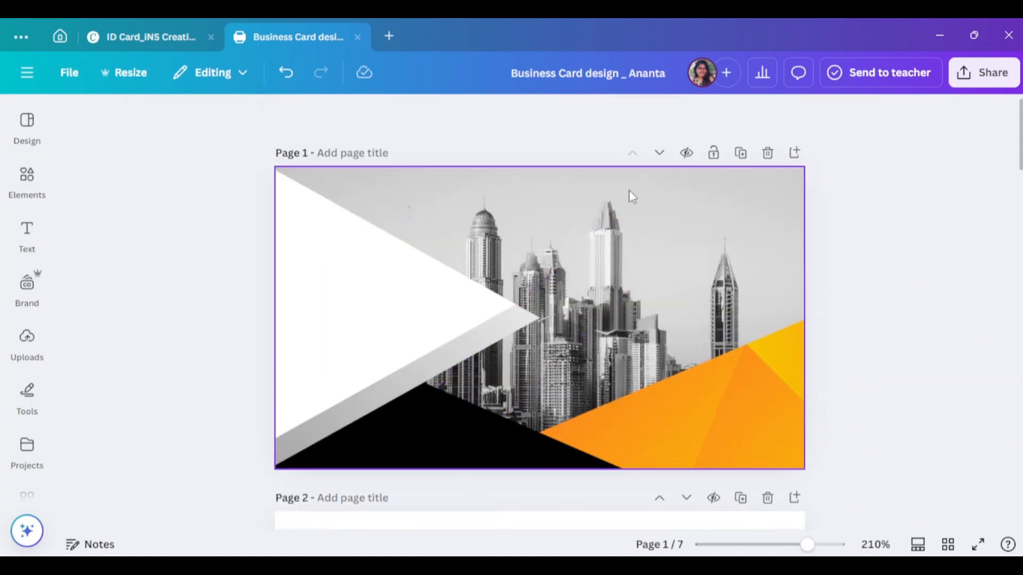
scroll(497, 473, down, 5)
- Add the recent skyline photo to page 2 and make it the page background
click(498, 473)
click(28, 180)
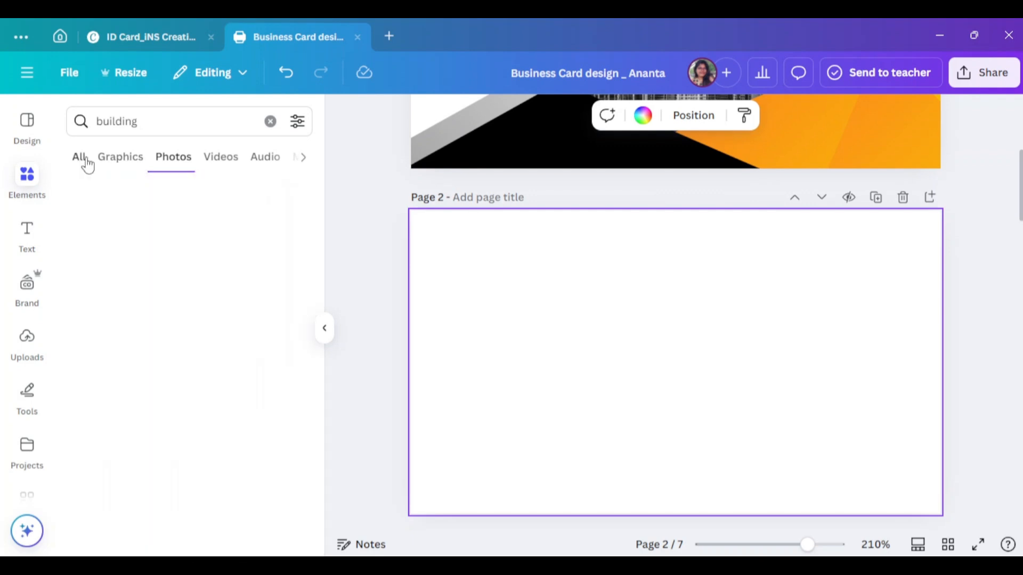
click(80, 158)
click(270, 121)
click(118, 238)
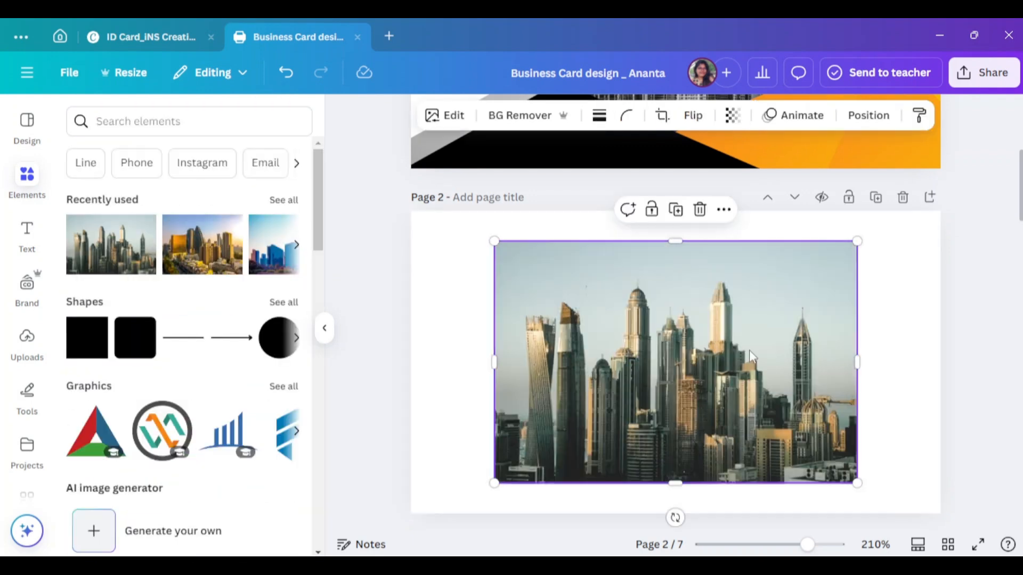
right_click(729, 341)
click(799, 427)
- Try the Fresco and Belvedere filters on the page 2 skyline photo
click(489, 115)
click(168, 383)
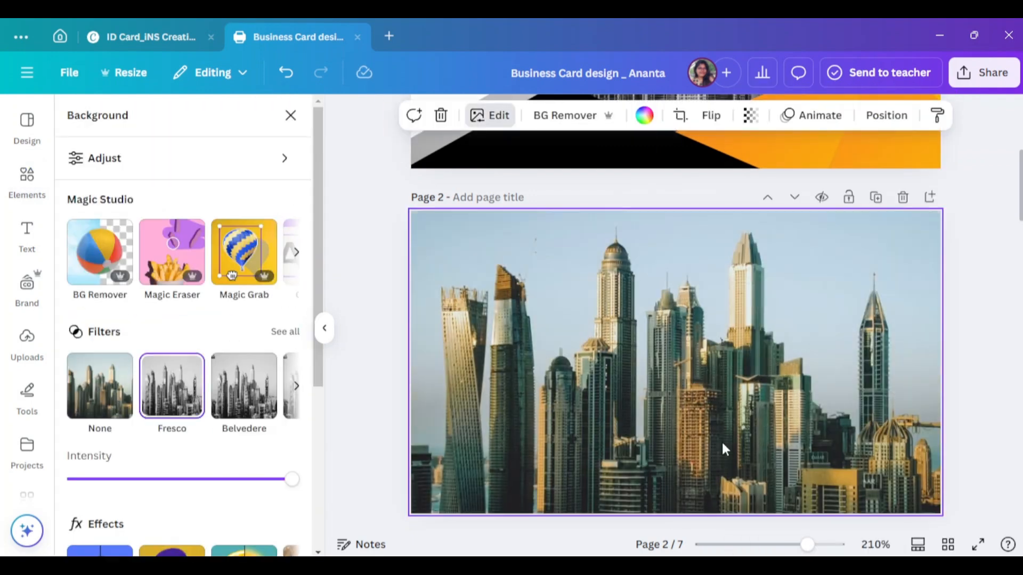
click(242, 400)
click(281, 341)
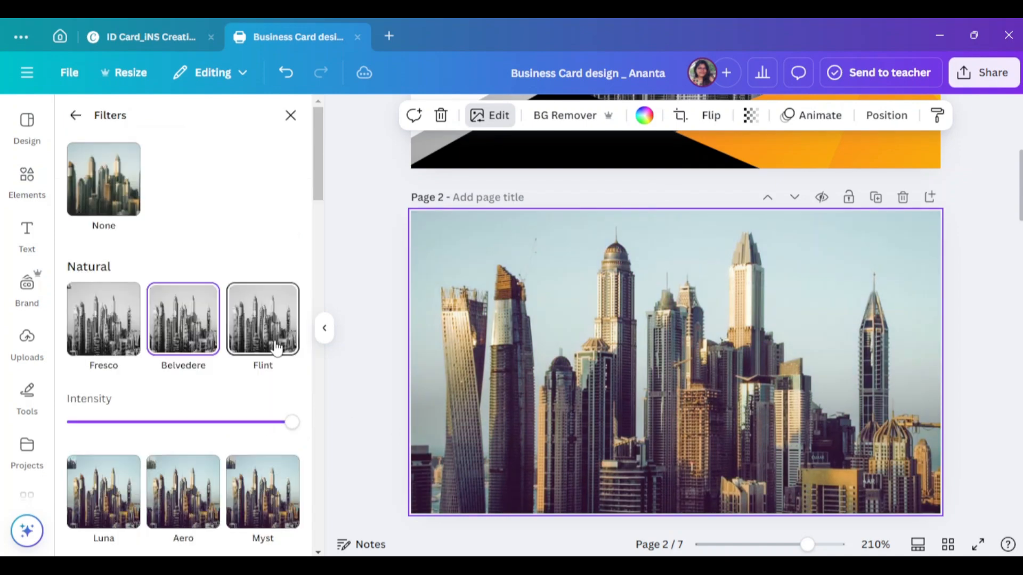
scroll(266, 362, down, 10)
scroll(278, 400, down, 8)
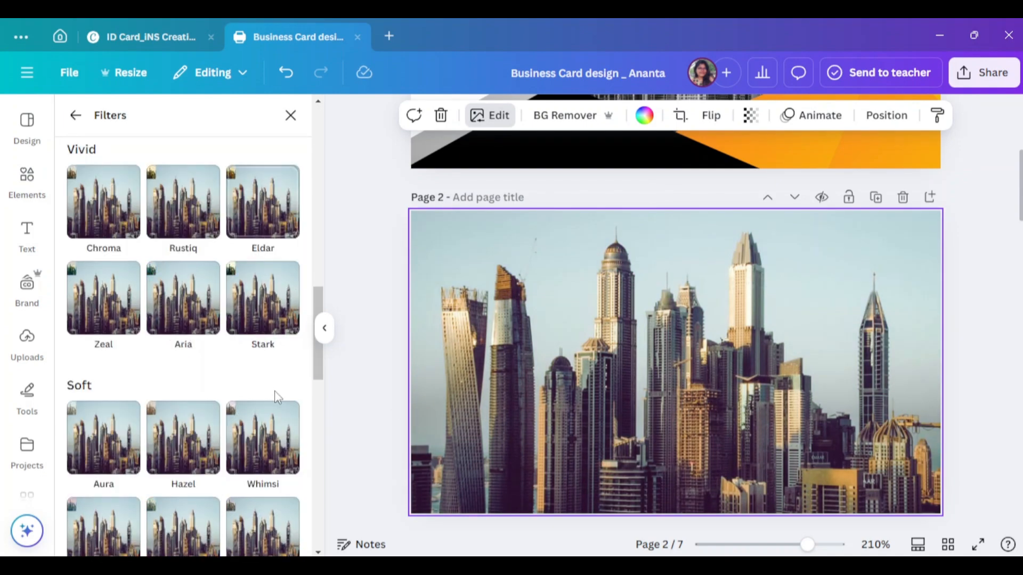
double_click(538, 370)
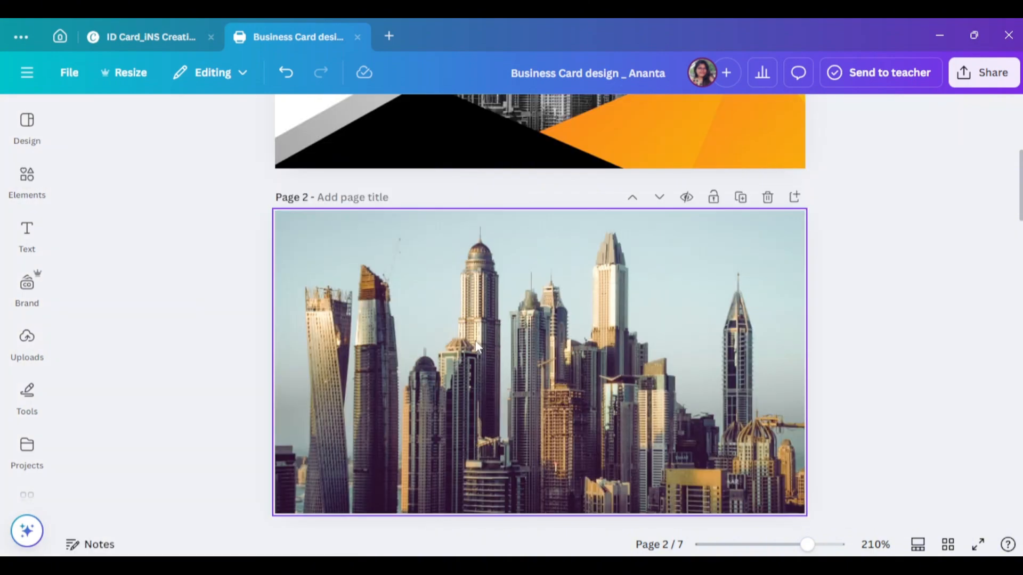
click(945, 287)
- Browse the full list of photo filters for the page 2 skyline photo
scroll(912, 345, down, 1)
scroll(596, 389, down, 5)
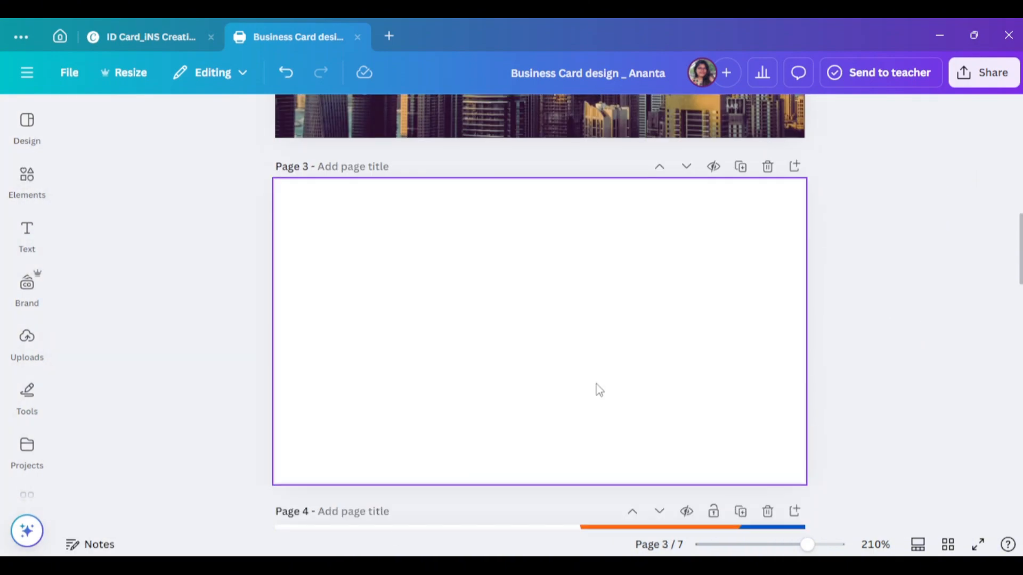
scroll(606, 419, up, 6)
click(606, 418)
click(341, 119)
click(268, 294)
scroll(288, 346, up, 3)
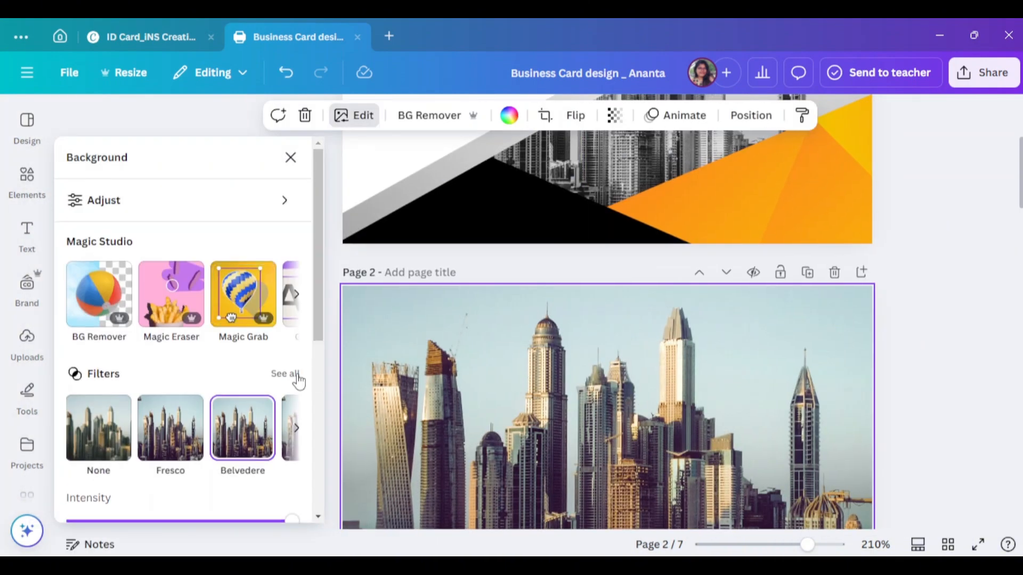
click(283, 372)
scroll(229, 384, down, 10)
scroll(231, 384, down, 3)
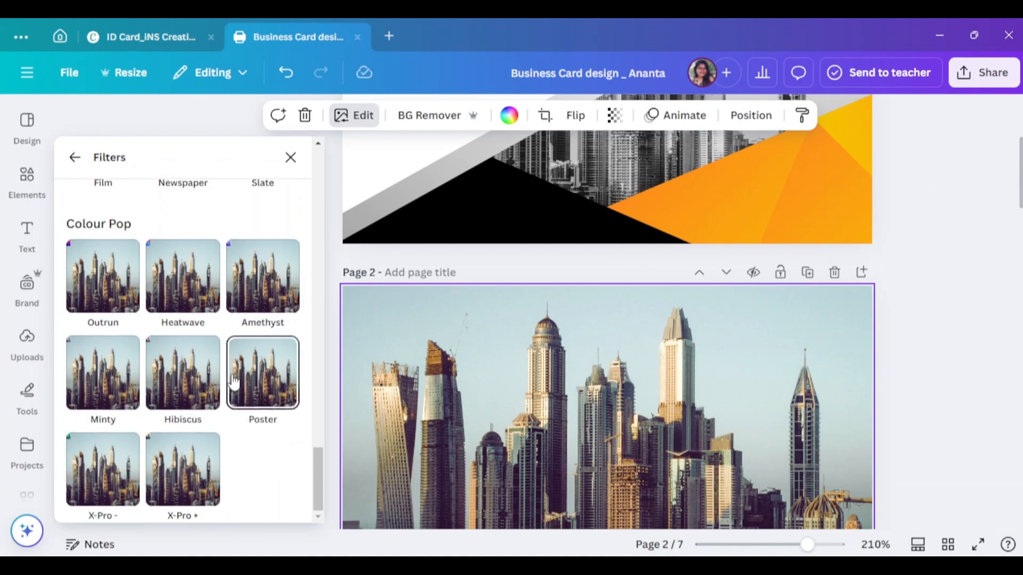
scroll(234, 380, up, 6)
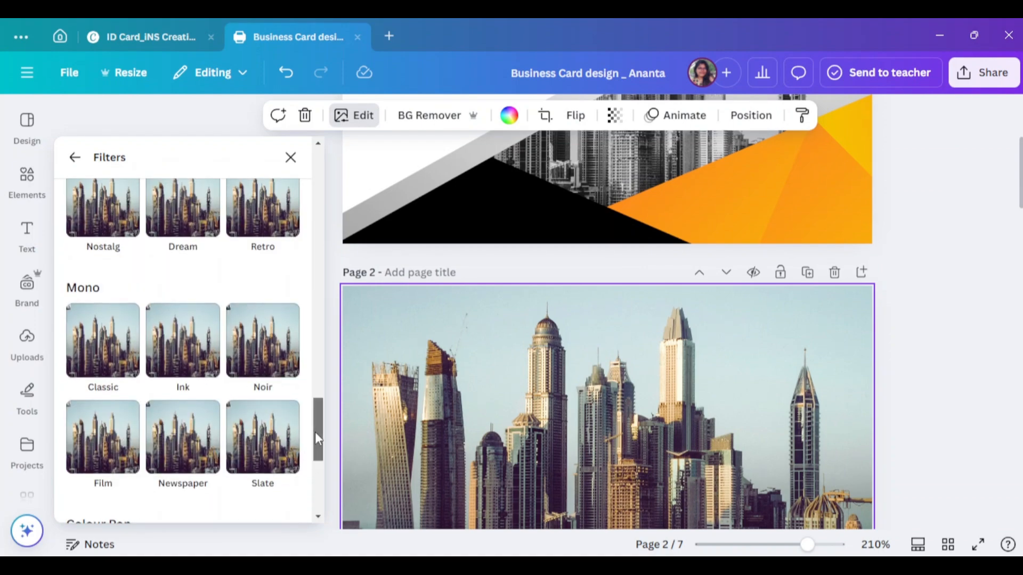
drag(315, 432, 329, 293)
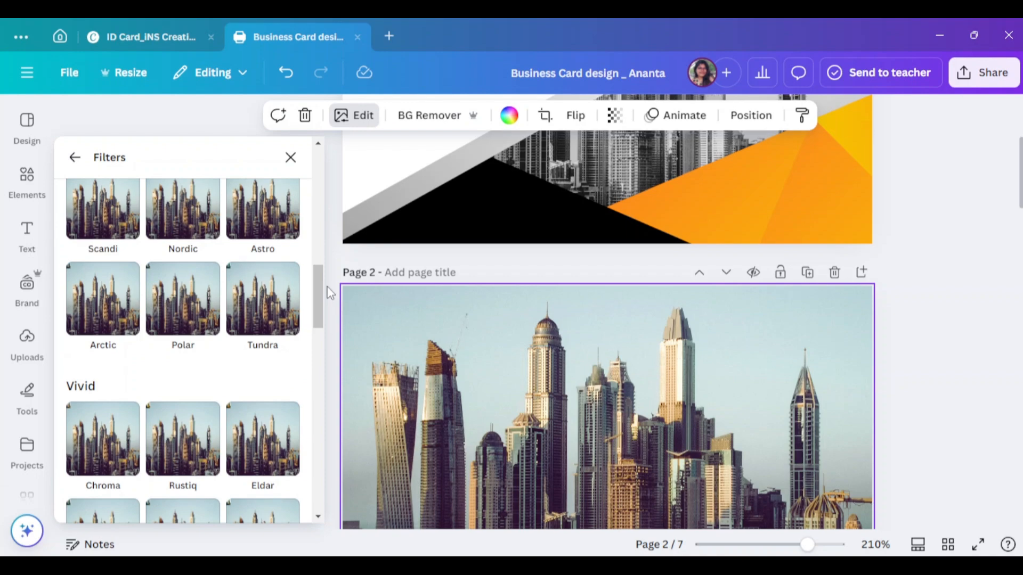
click(290, 158)
scroll(606, 352, down, 3)
- Adjust the skyline photo: Brightness -49, higher Contrast, Whites 18 and Blacks 26
click(354, 115)
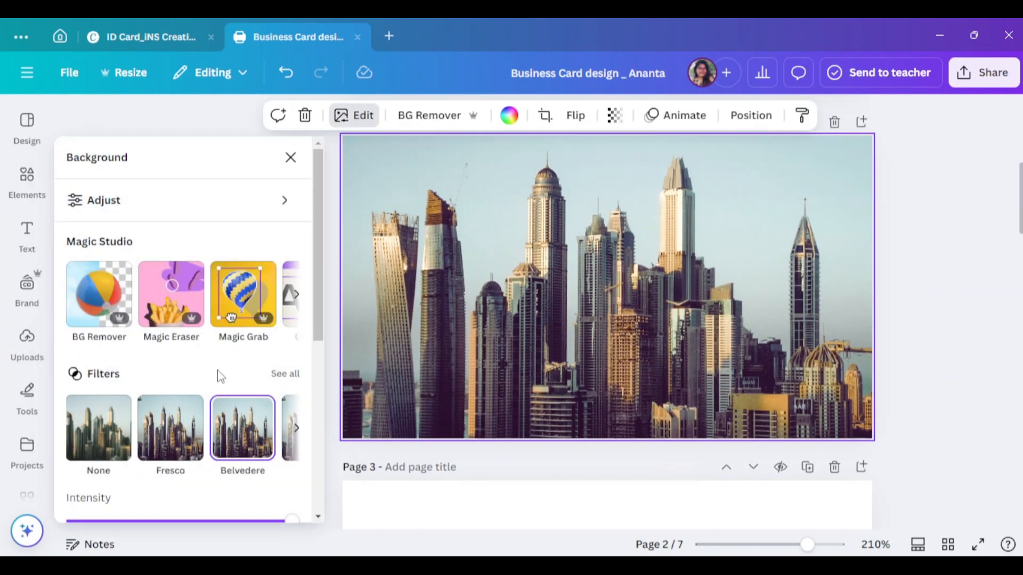
click(240, 201)
scroll(178, 343, down, 4)
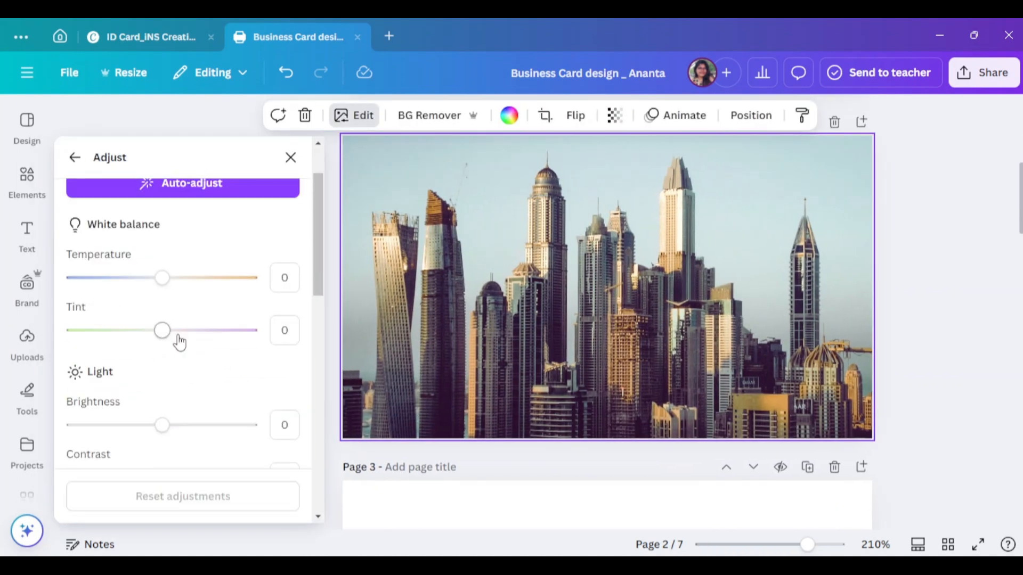
drag(158, 288, 121, 301)
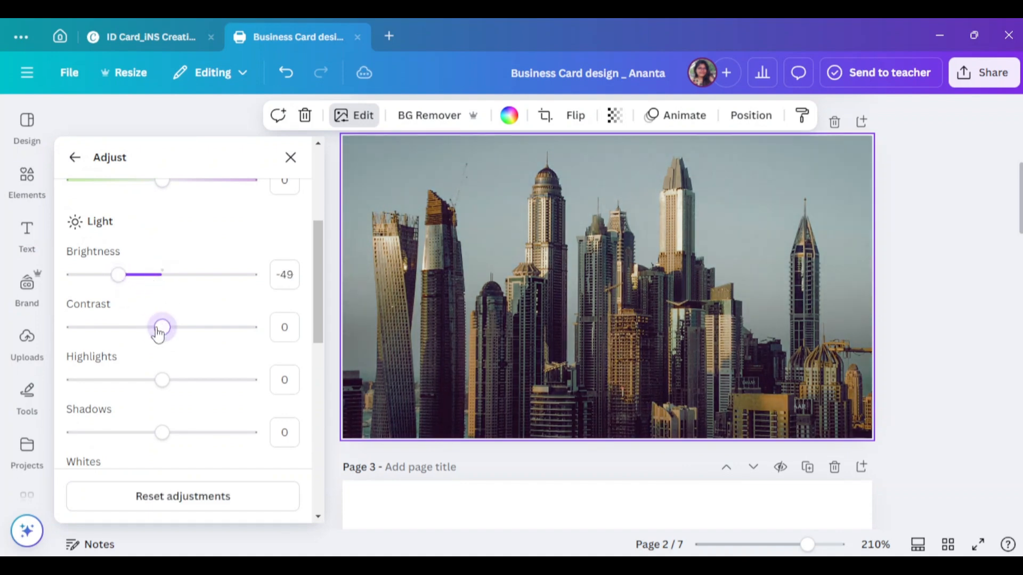
drag(147, 335, 194, 341)
scroll(187, 389, down, 8)
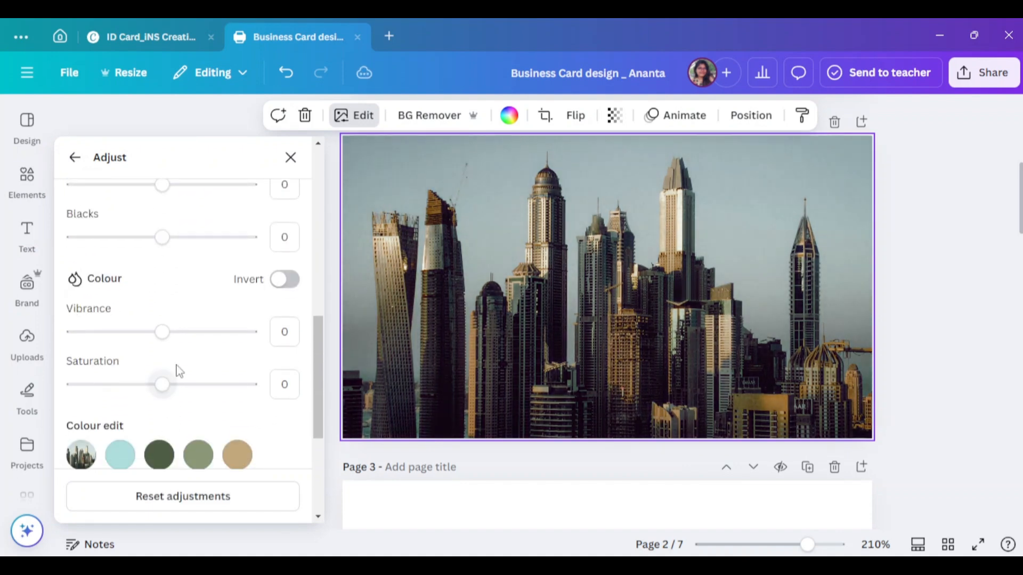
scroll(167, 362, up, 3)
drag(164, 266, 176, 260)
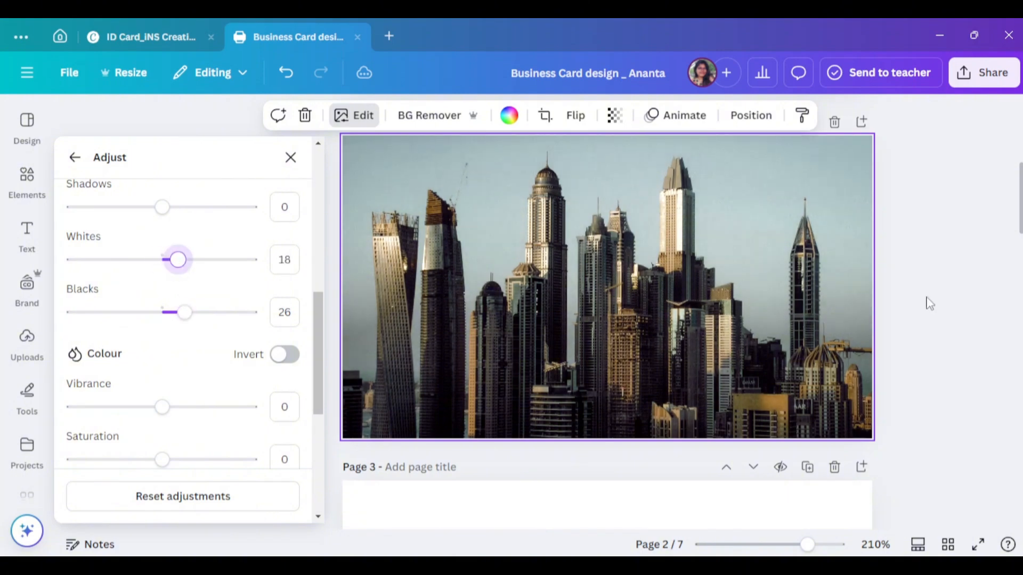
click(925, 302)
- Reselect the page 2 skyline photo after checking the page 1 image
scroll(936, 347, up, 5)
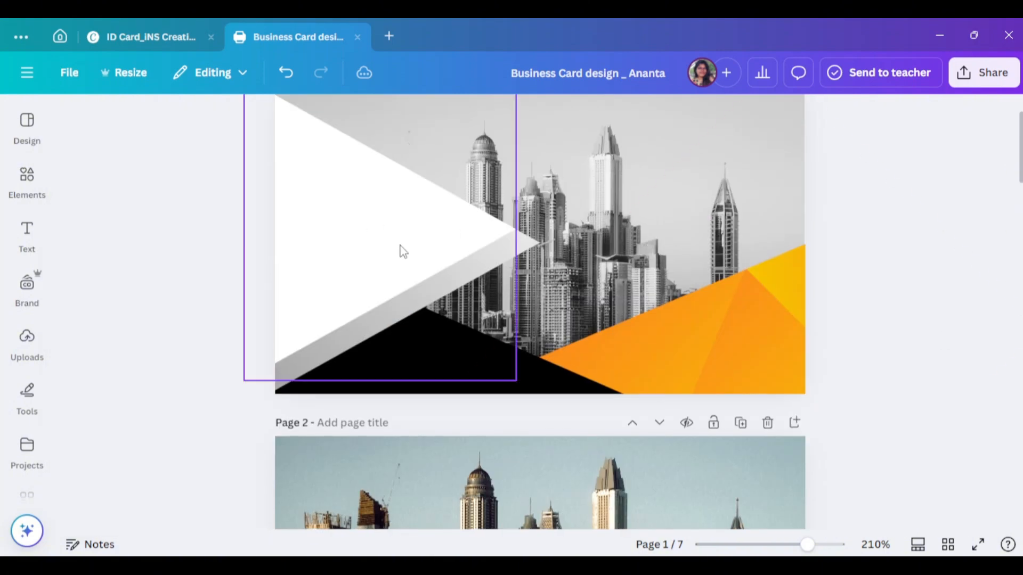
scroll(902, 344, down, 5)
scroll(610, 432, up, 6)
scroll(639, 453, down, 4)
scroll(666, 471, up, 2)
click(666, 472)
scroll(764, 295, up, 2)
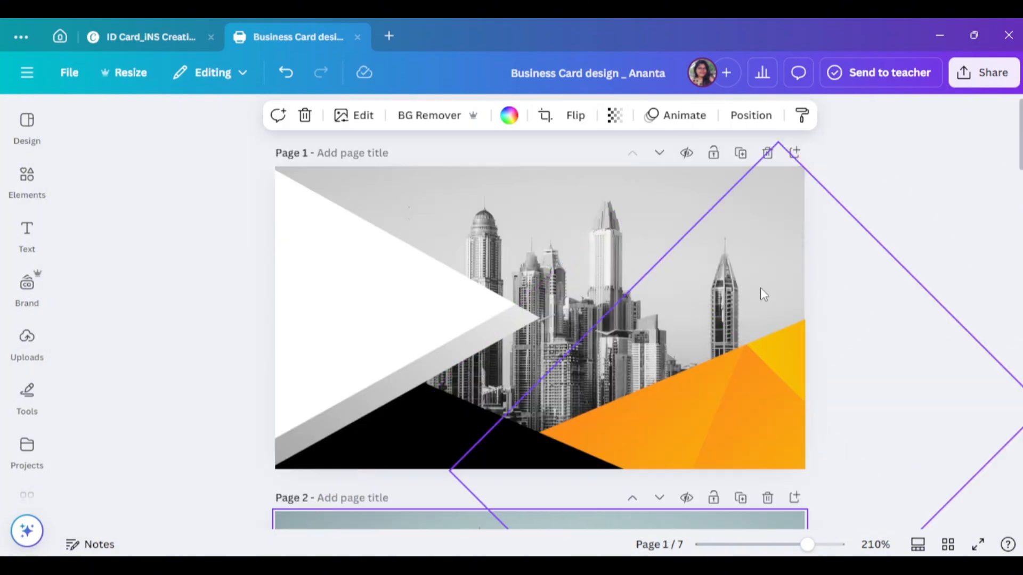
click(601, 195)
scroll(601, 195, down, 5)
click(420, 327)
- Review the photo filters and light adjustments again, then close the adjustment options
click(354, 116)
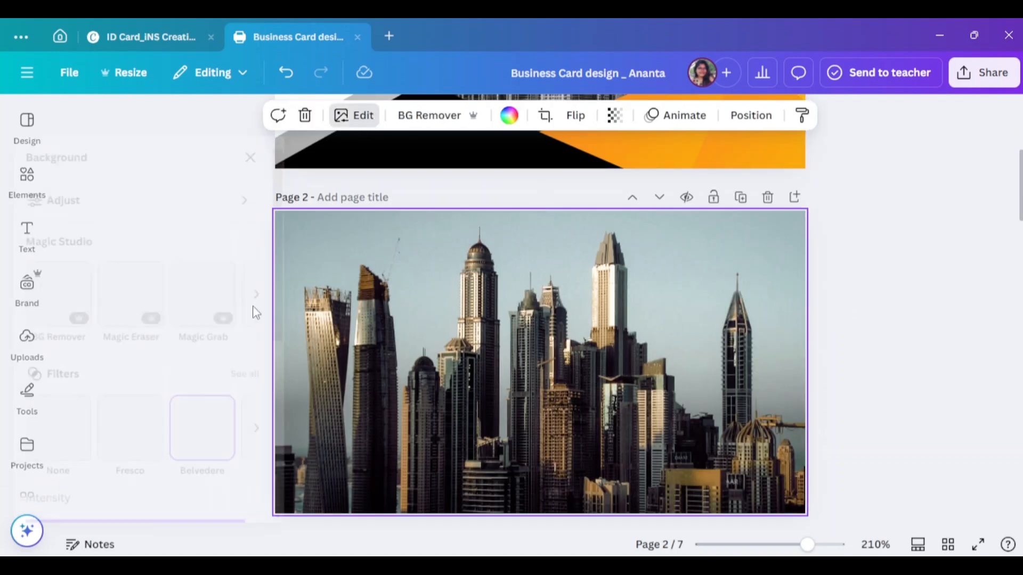
click(277, 374)
scroll(230, 363, down, 6)
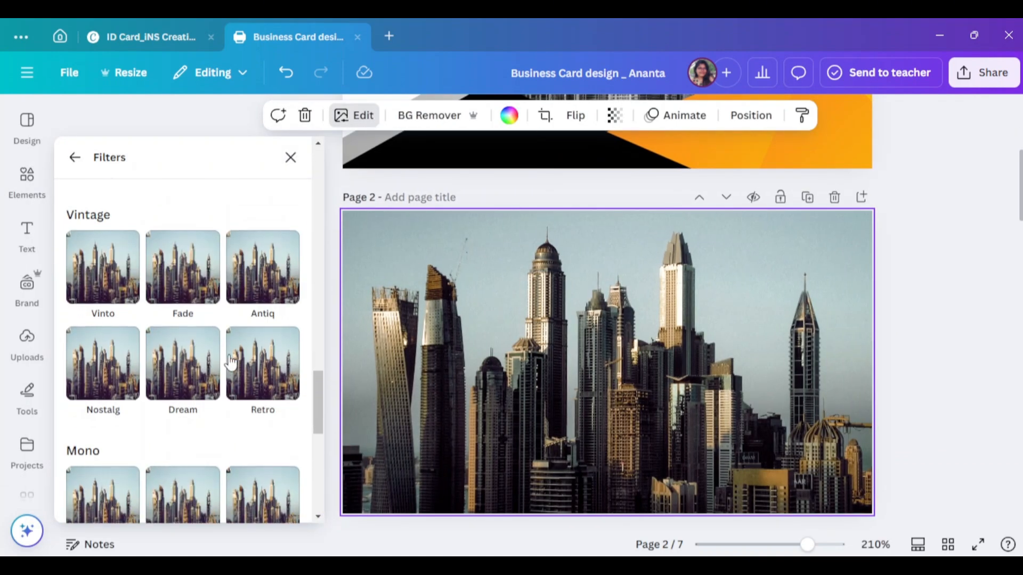
scroll(234, 363, down, 8)
scroll(244, 384, up, 3)
scroll(197, 469, down, 3)
scroll(215, 478, up, 3)
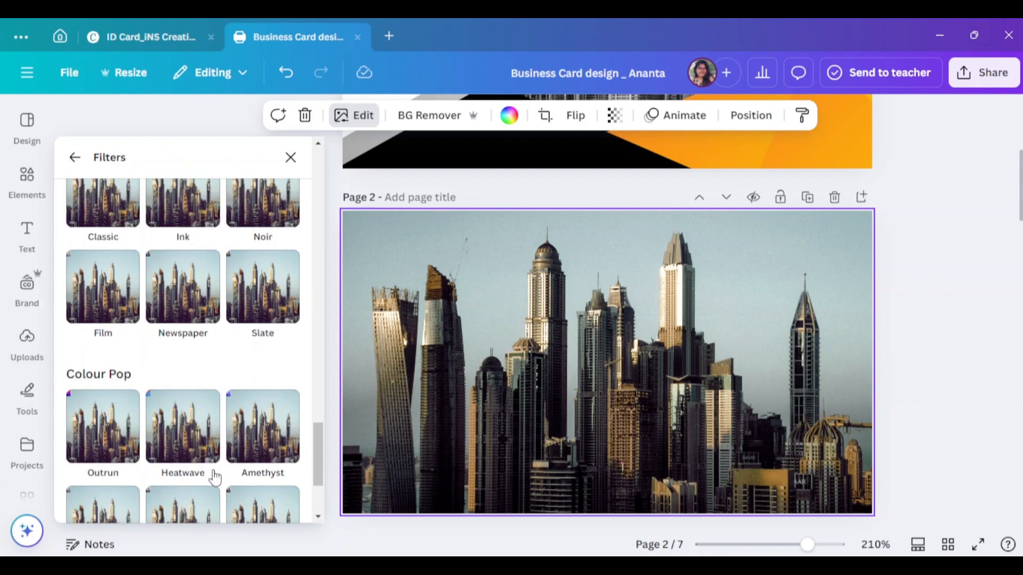
scroll(219, 458, up, 5)
scroll(226, 440, up, 5)
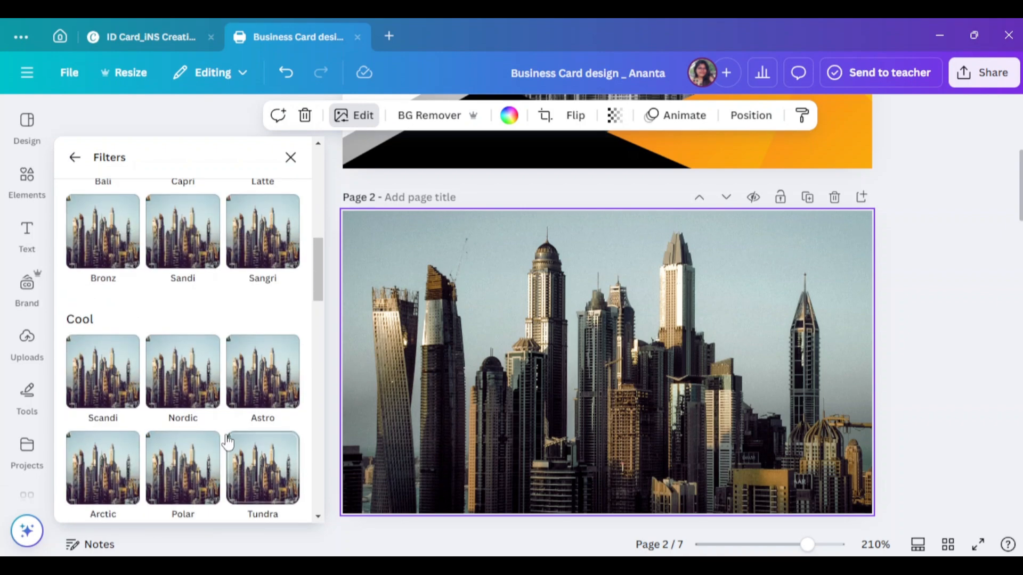
click(291, 157)
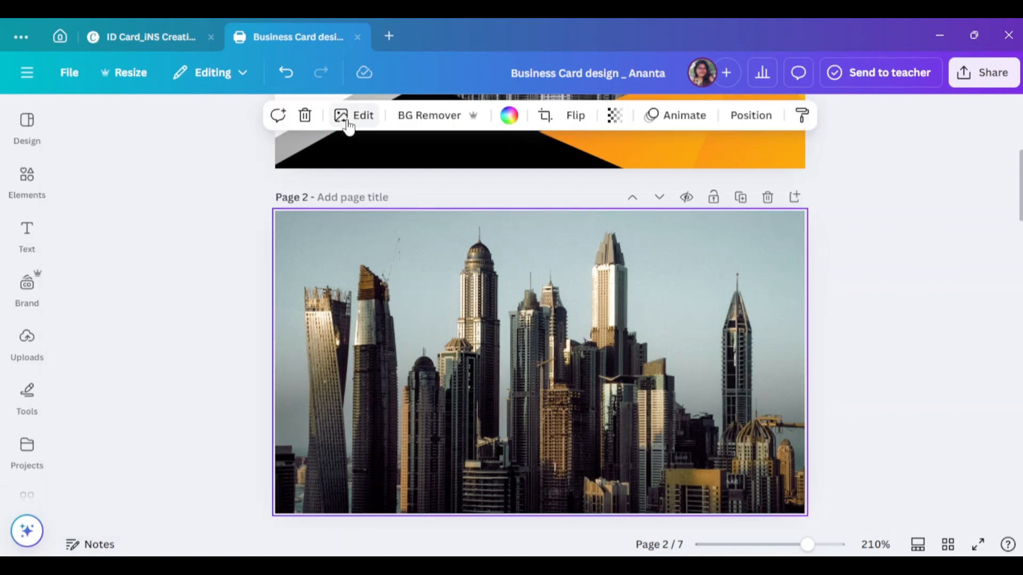
click(349, 127)
click(285, 201)
click(939, 335)
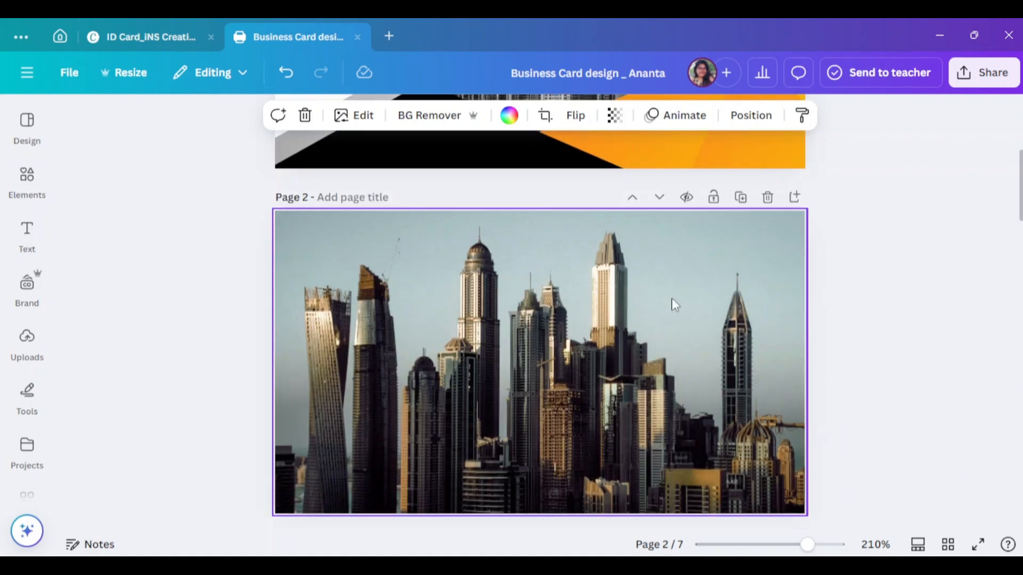
- Detach the photo from page 2's background
right_click(672, 305)
click(617, 500)
scroll(774, 328, up, 4)
- Reposition the grayscale skyline image on page 1 and check page 2's photo
click(639, 190)
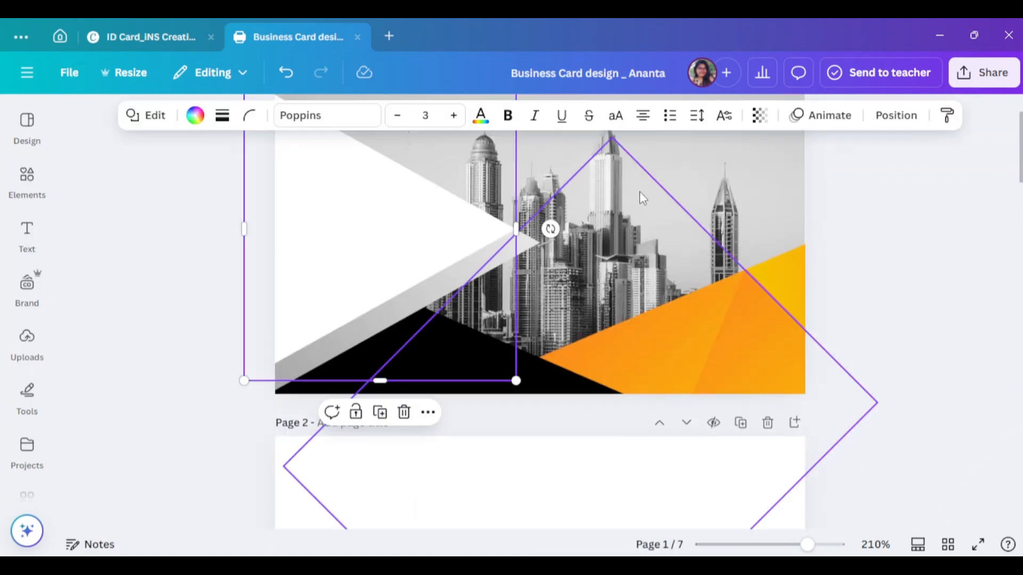
click(626, 195)
drag(627, 195, 623, 298)
scroll(567, 469, up, 3)
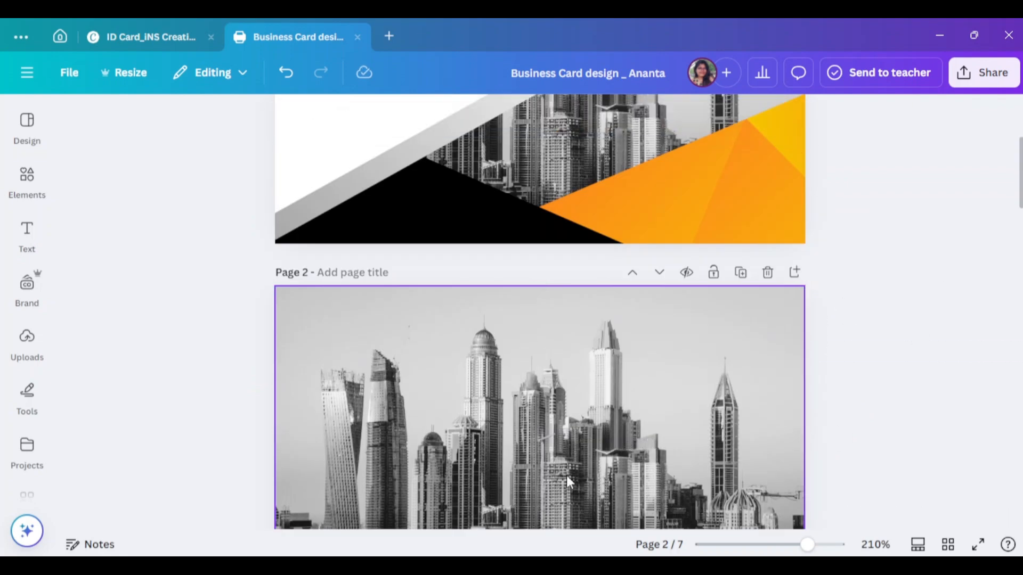
click(545, 310)
click(907, 339)
scroll(334, 229, down, 2)
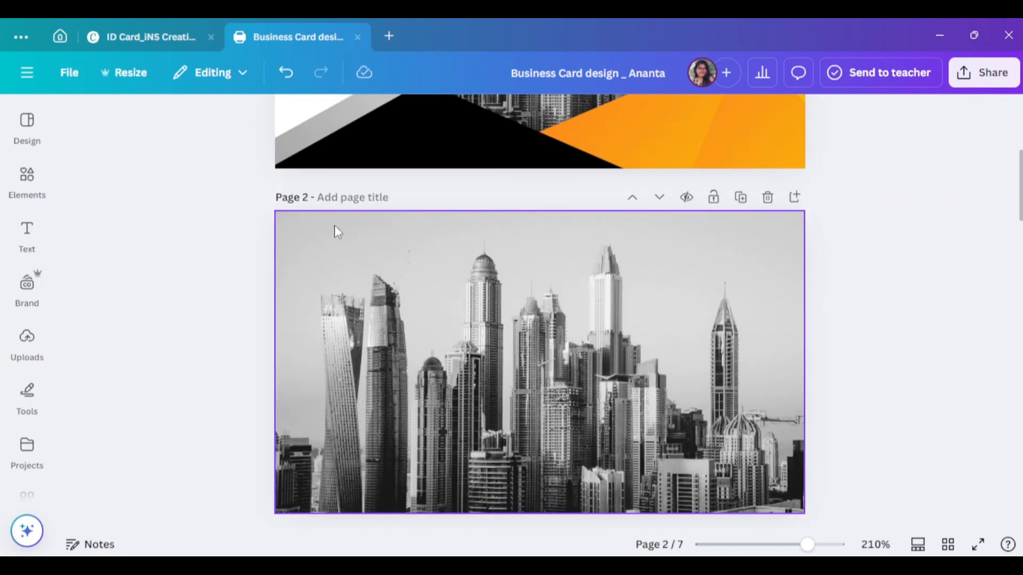
- Add a triangle from the Elements shapes library and stretch it across page 2
click(27, 181)
click(273, 306)
click(272, 245)
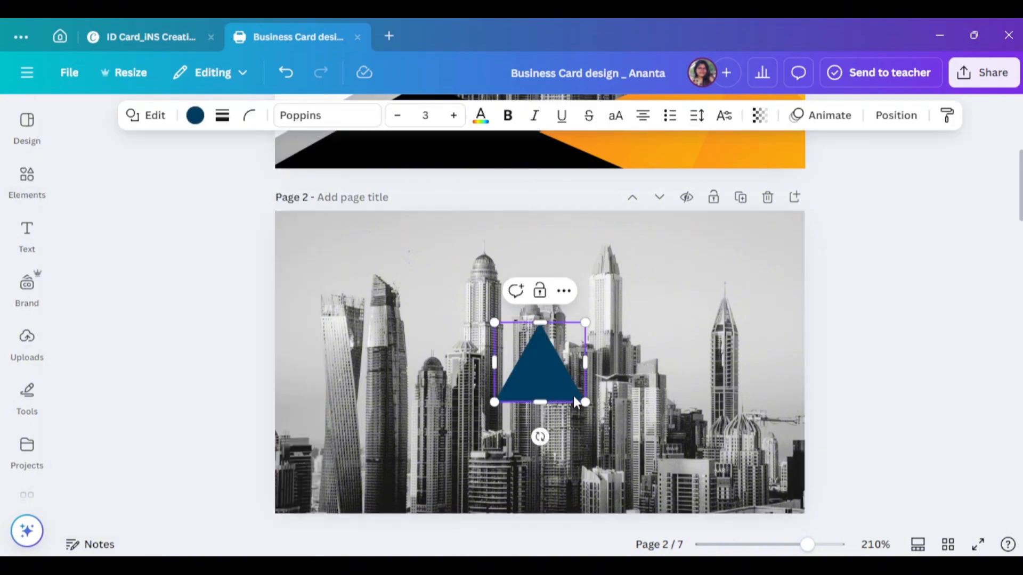
drag(584, 402, 877, 507)
drag(746, 373, 635, 342)
drag(802, 309, 776, 304)
- Adjust the navy triangle into a large diagonal covering page 2's right side
scroll(850, 388, up, 3)
scroll(850, 388, down, 5)
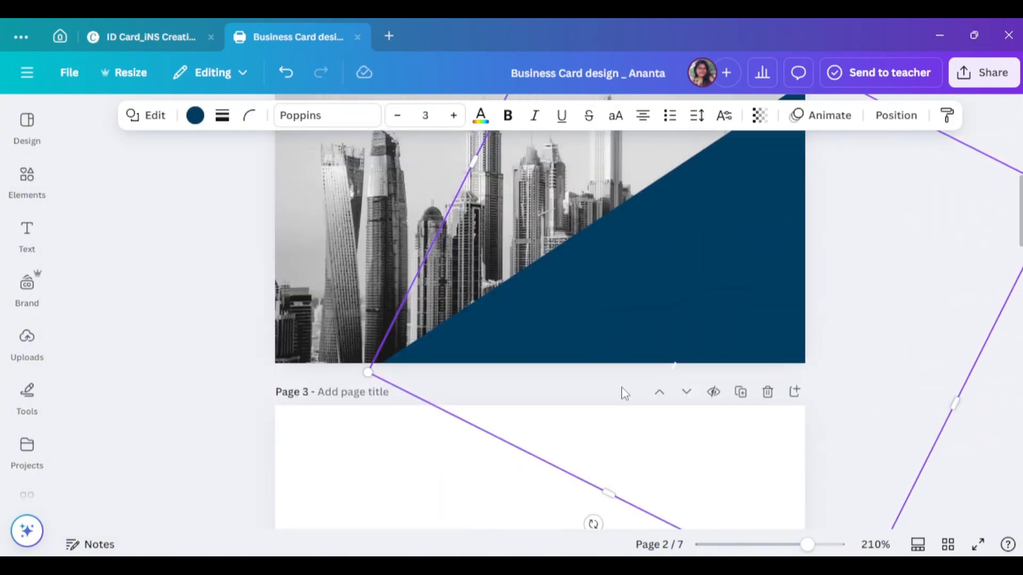
drag(592, 373, 578, 379)
scroll(746, 330, up, 5)
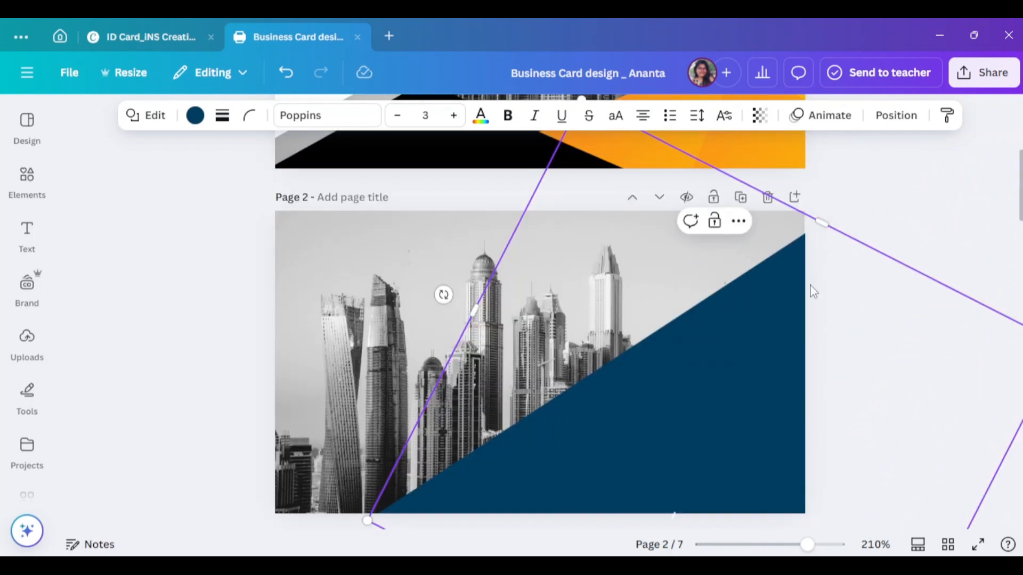
scroll(813, 292, up, 1)
drag(815, 294, 886, 269)
scroll(700, 216, down, 5)
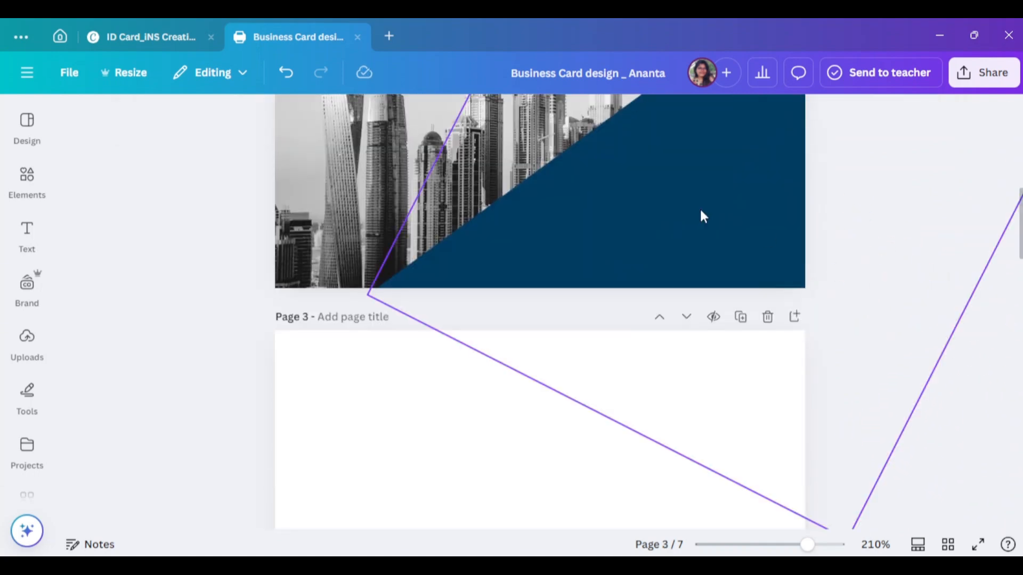
scroll(701, 228, up, 3)
drag(464, 213, 442, 213)
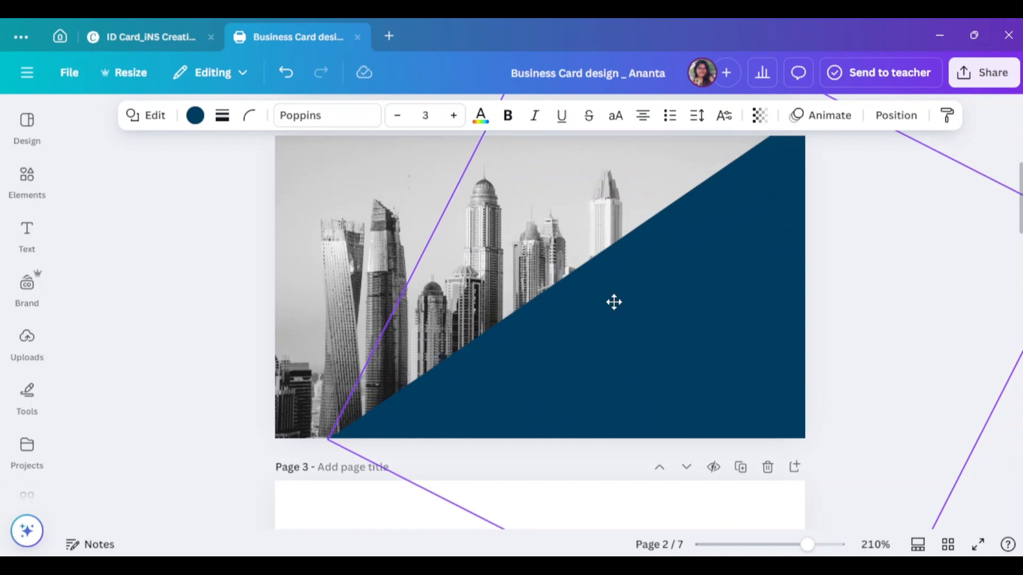
click(937, 385)
- Recolour the dark blue triangle on page 2 white using Document colours
scroll(936, 385, up, 3)
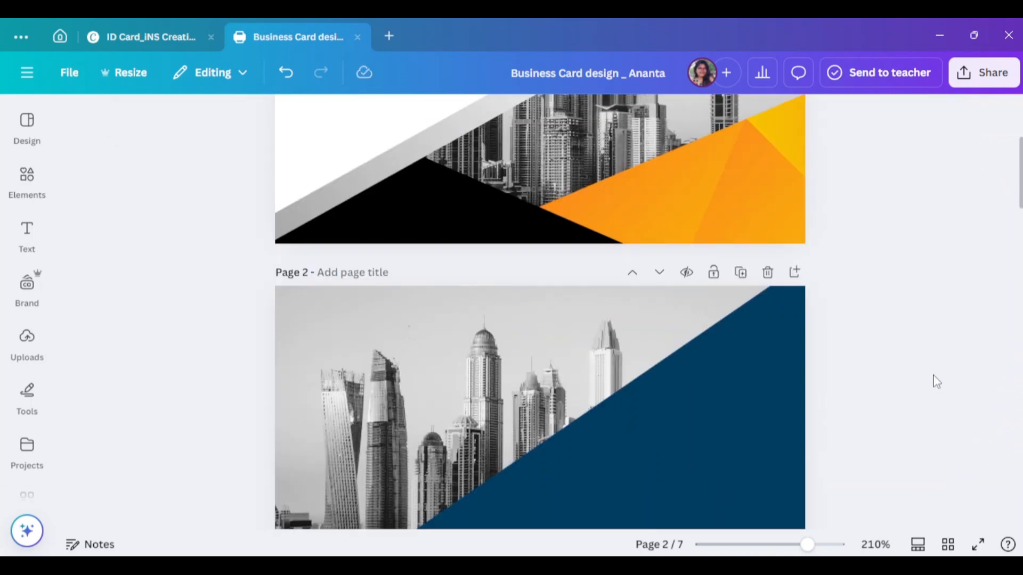
scroll(817, 393, down, 3)
scroll(820, 373, up, 3)
click(830, 309)
click(195, 115)
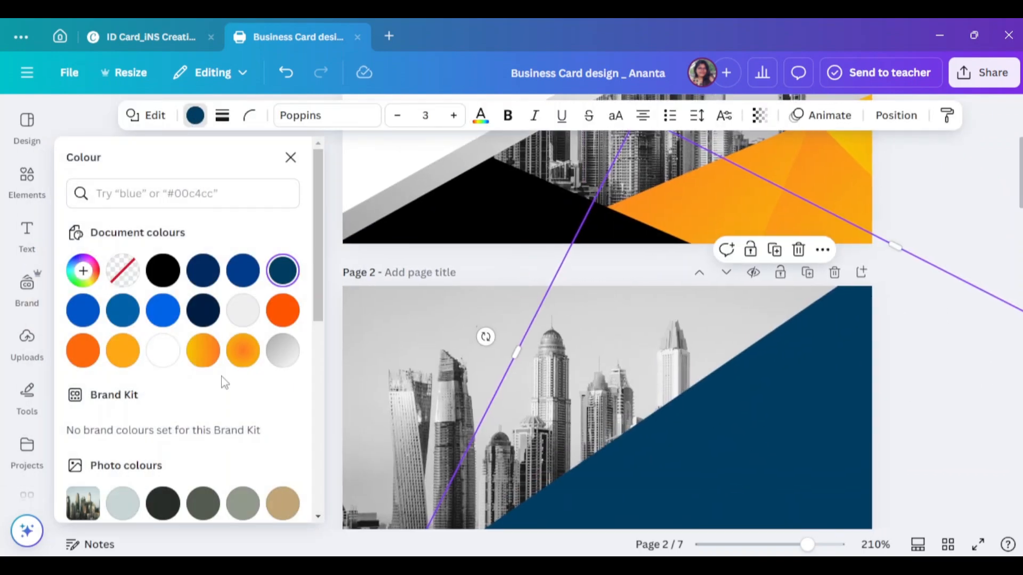
click(162, 349)
click(893, 468)
- Select the rotated orange triangle on page 1 for reference
scroll(834, 404, down, 2)
scroll(833, 403, up, 3)
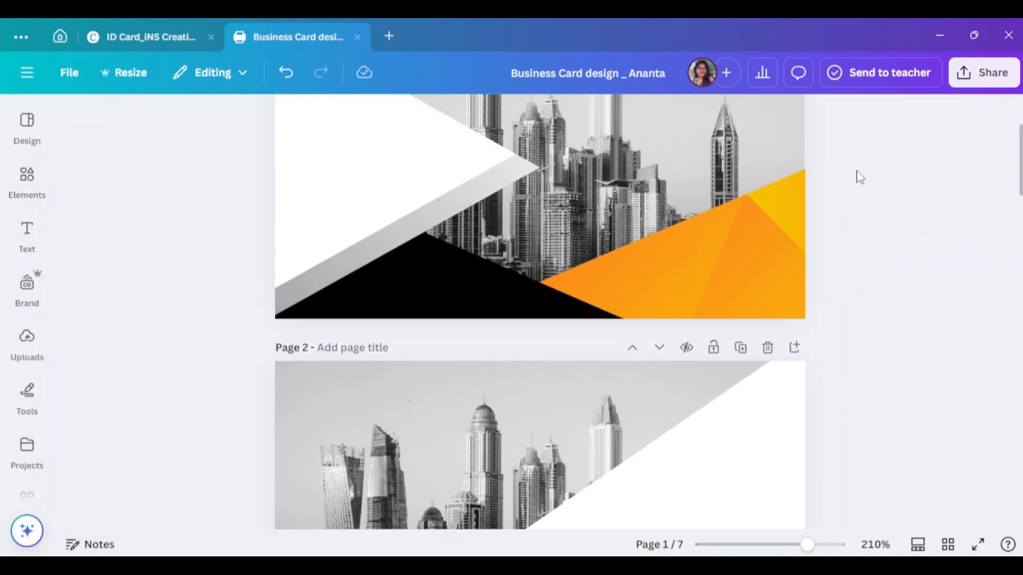
click(744, 265)
click(695, 256)
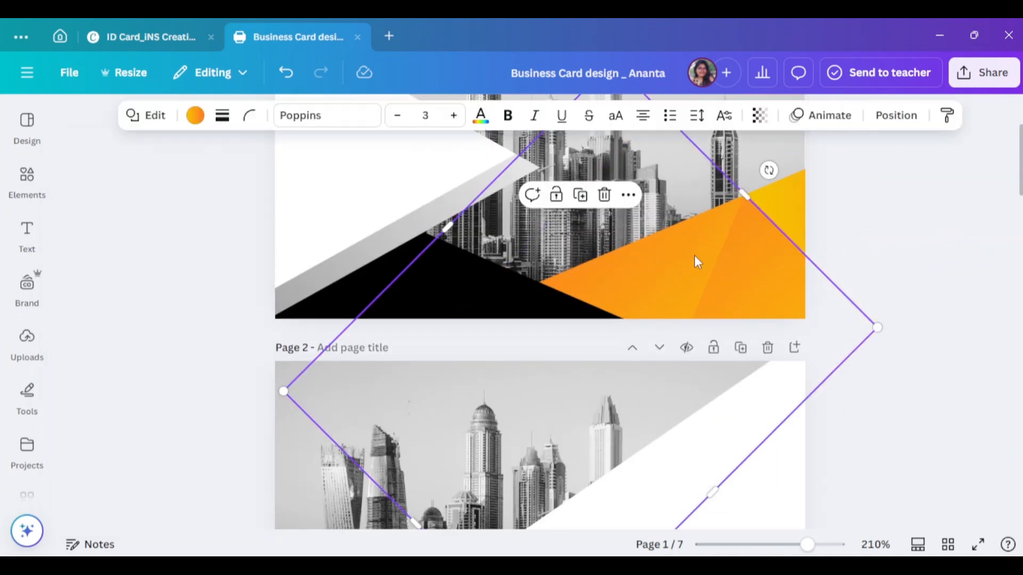
- Move and reshape a triangle into page 2's lower-left area
click(847, 278)
scroll(847, 277, down, 4)
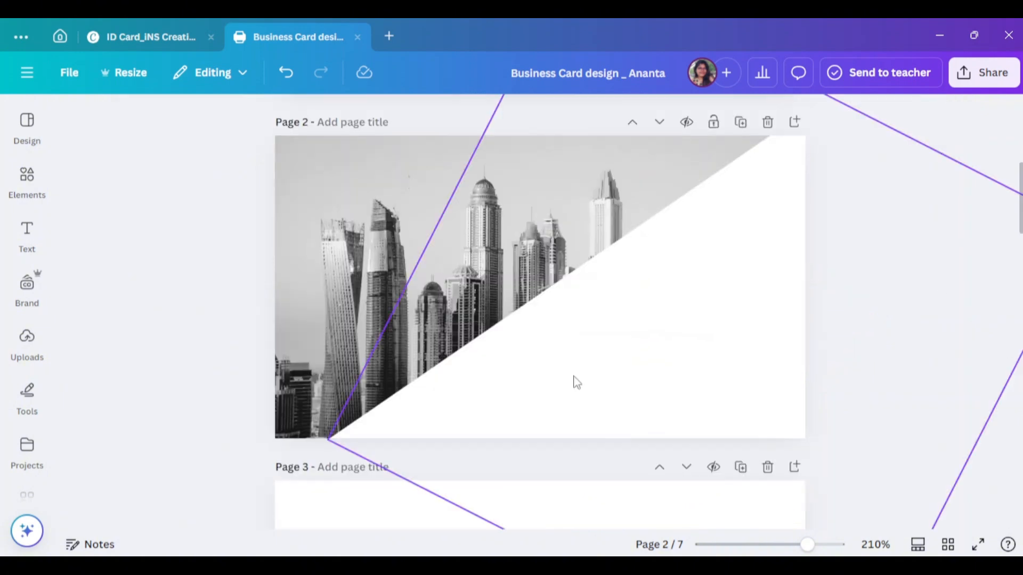
click(634, 400)
drag(635, 403, 388, 446)
drag(842, 270, 690, 335)
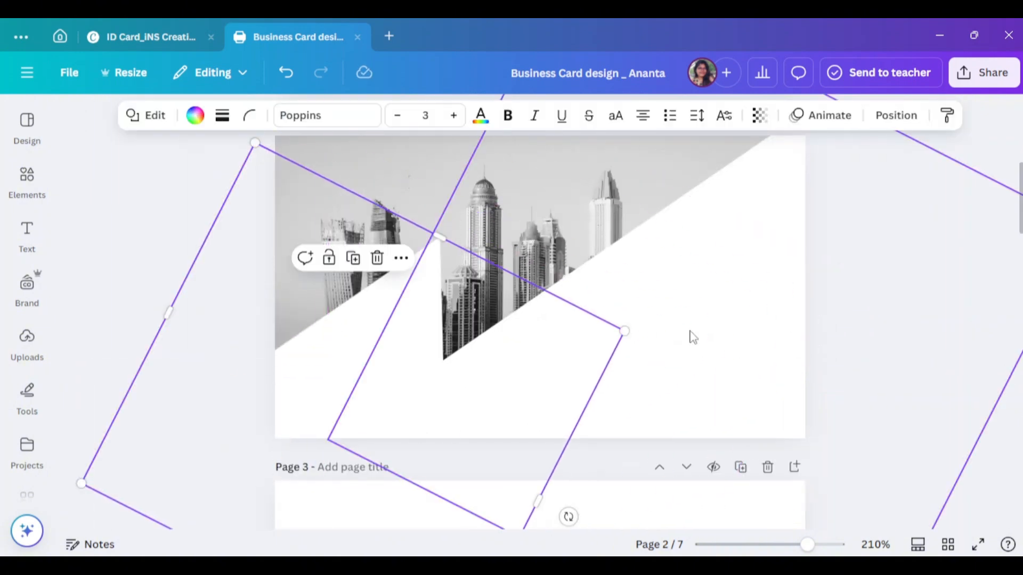
scroll(355, 361, down, 3)
drag(250, 458, 130, 226)
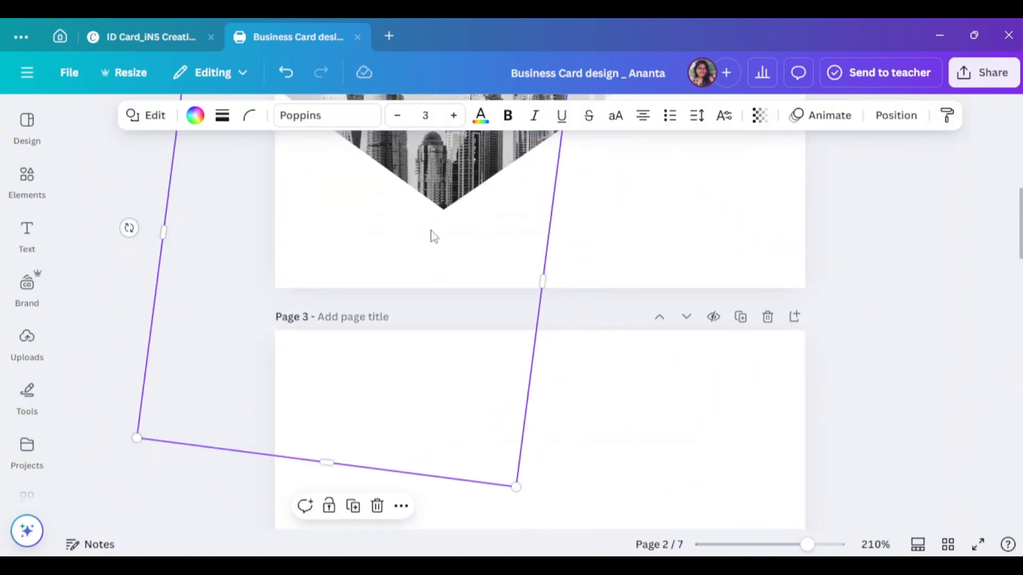
scroll(340, 402, up, 3)
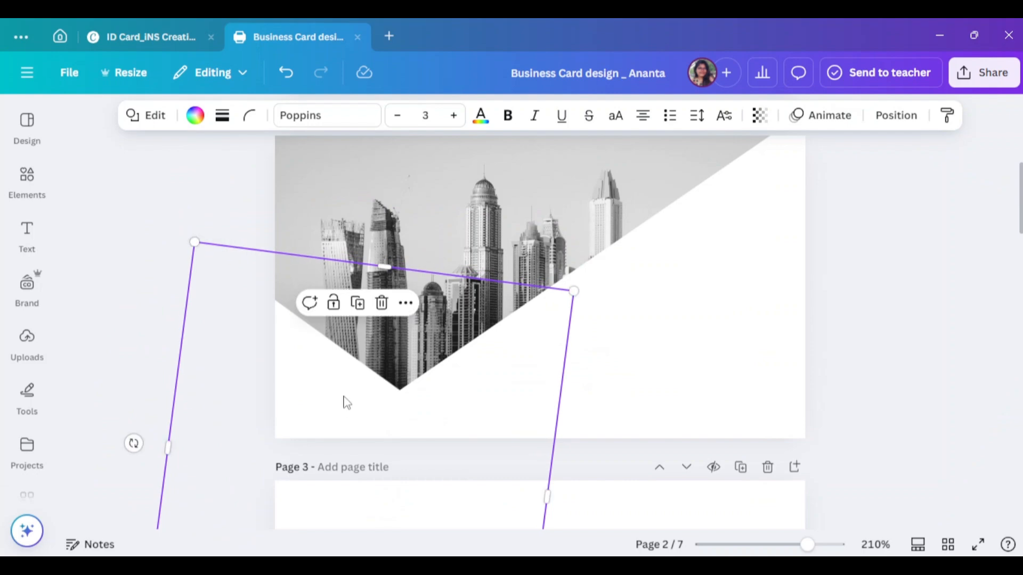
- Colour the triangle orange and try sending it to the back, then undo
click(195, 115)
click(242, 351)
right_click(428, 391)
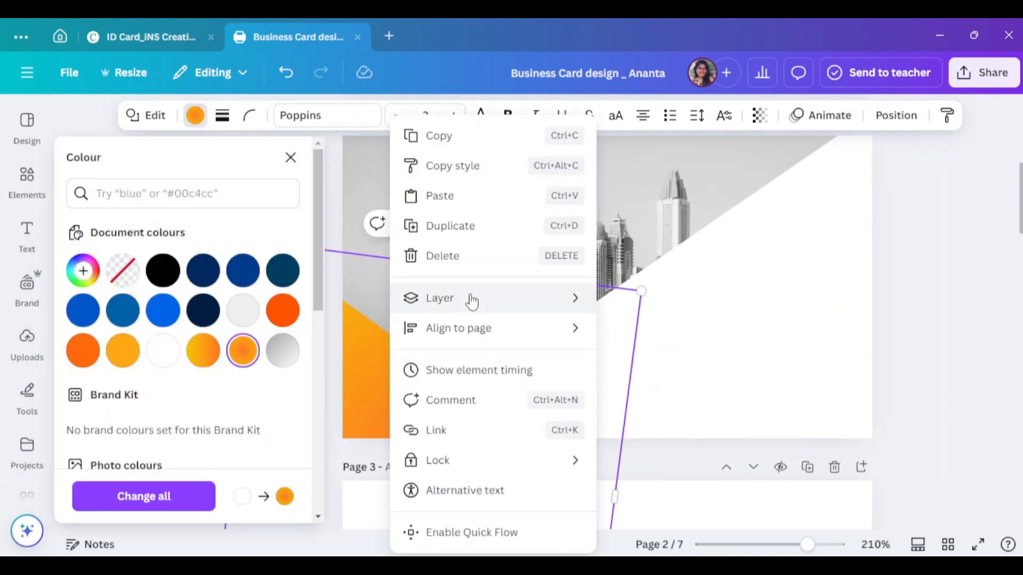
mouse_move(472, 302)
click(695, 393)
key(ctrl+z)
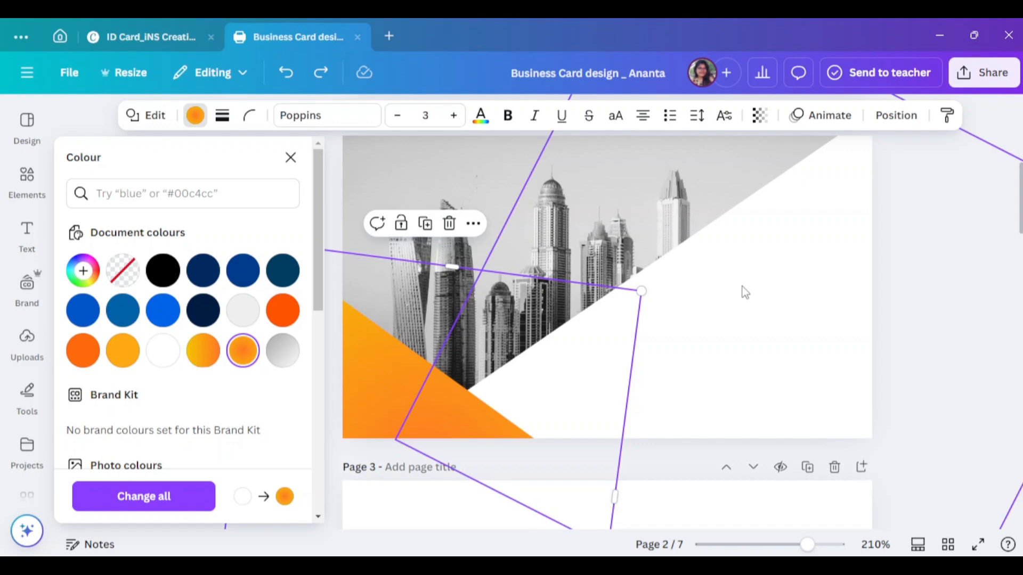
click(290, 157)
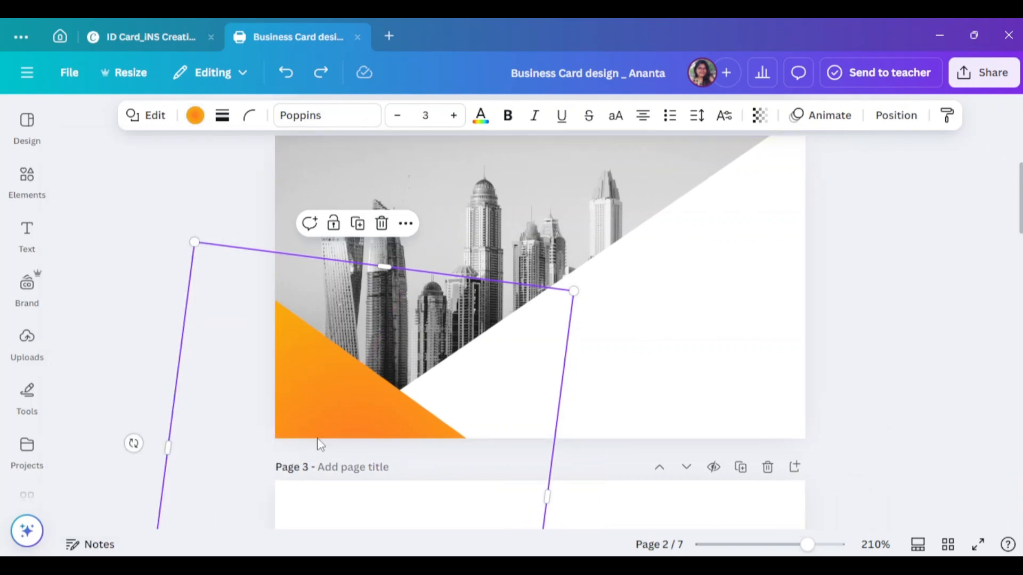
- Place the orange triangle beneath the white panel using the layers list
right_click(377, 405)
mouse_move(429, 296)
click(599, 388)
key(ctrl+z)
right_click(334, 424)
click(606, 427)
drag(238, 297, 240, 364)
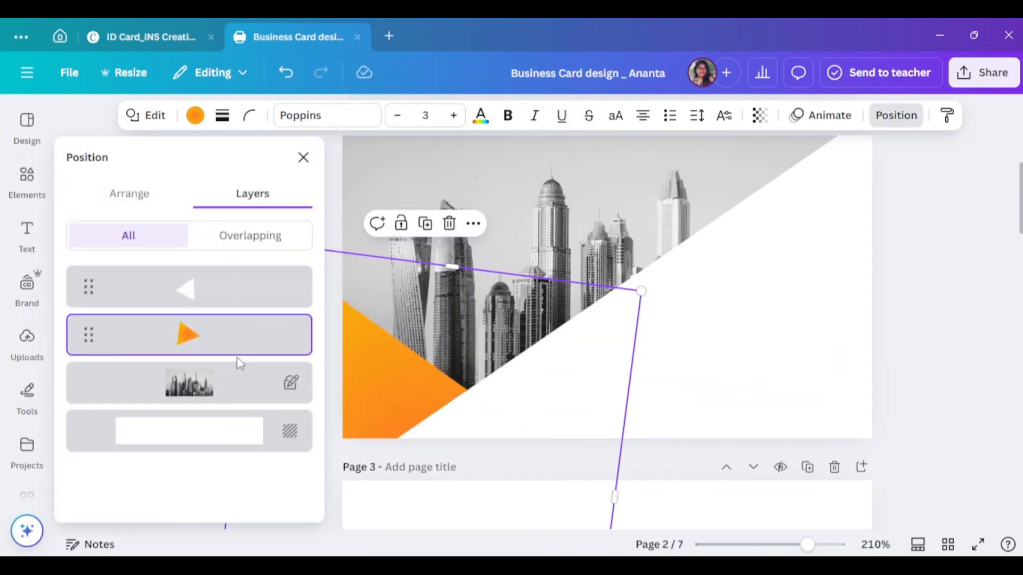
click(303, 157)
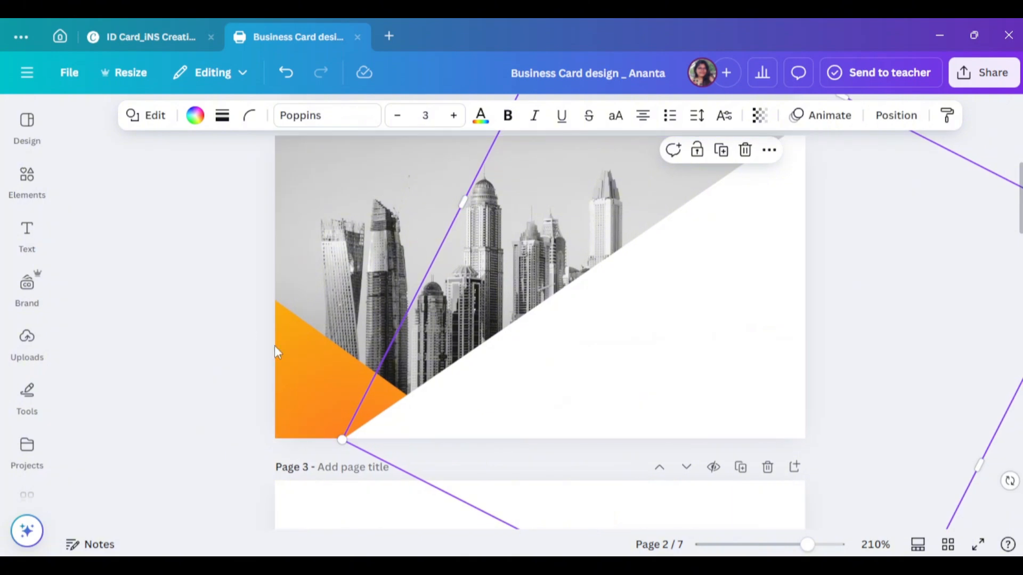
- Move the orange triangle into the bottom-left corner and rotate it about 121 degrees
drag(292, 373, 426, 470)
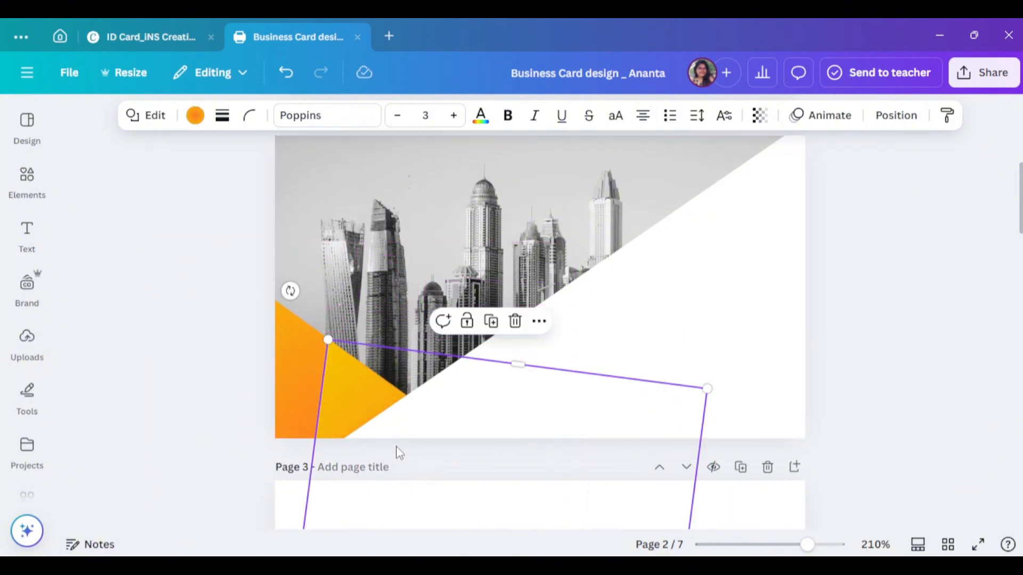
drag(289, 291, 379, 389)
scroll(338, 421, down, 3)
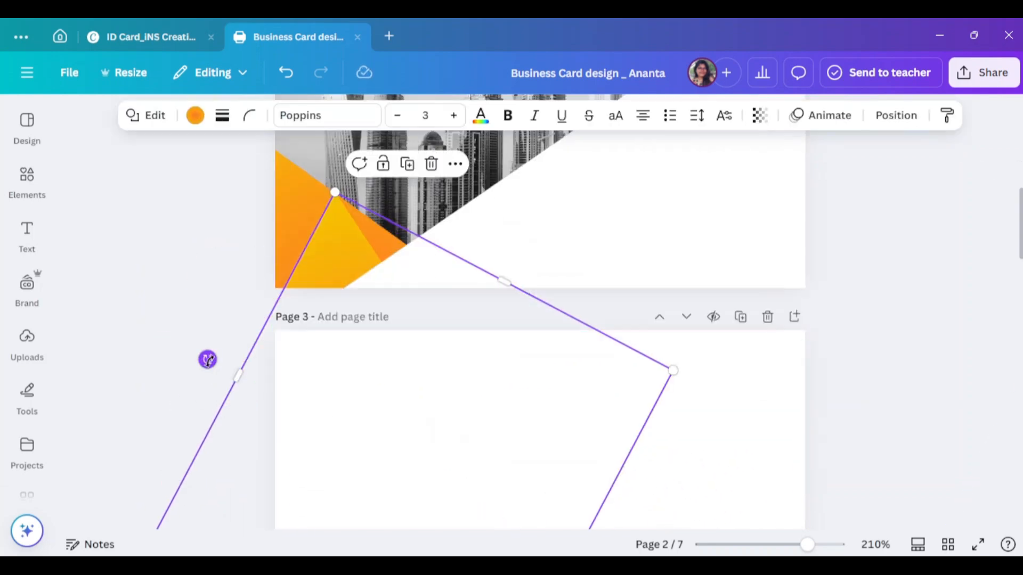
click(891, 381)
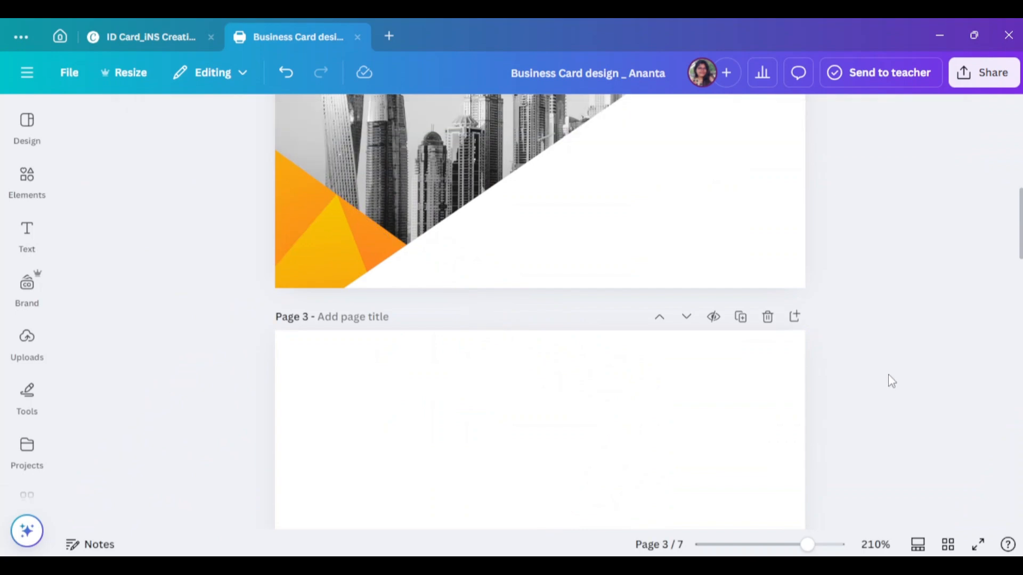
scroll(413, 365, up, 2)
click(314, 307)
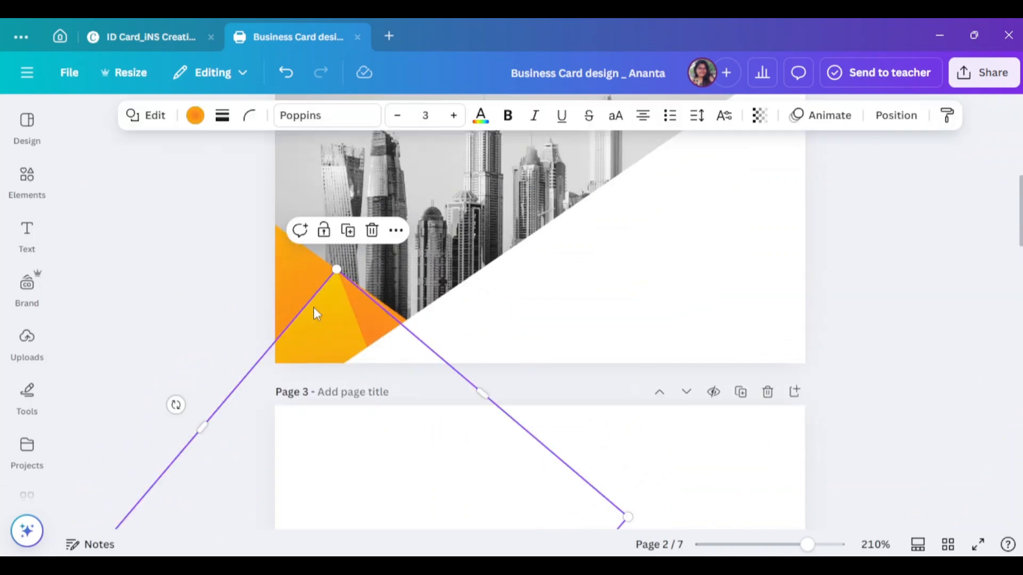
click(873, 354)
- Check page 2's text element, then open the Elements shapes library
scroll(663, 385, up, 3)
click(663, 384)
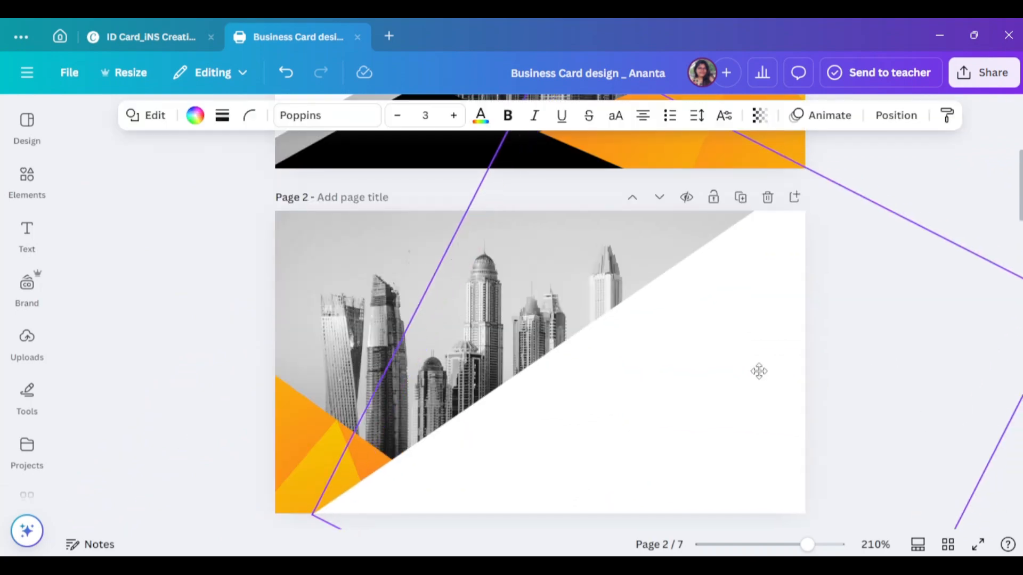
click(913, 402)
scroll(921, 418, down, 1)
scroll(921, 419, up, 1)
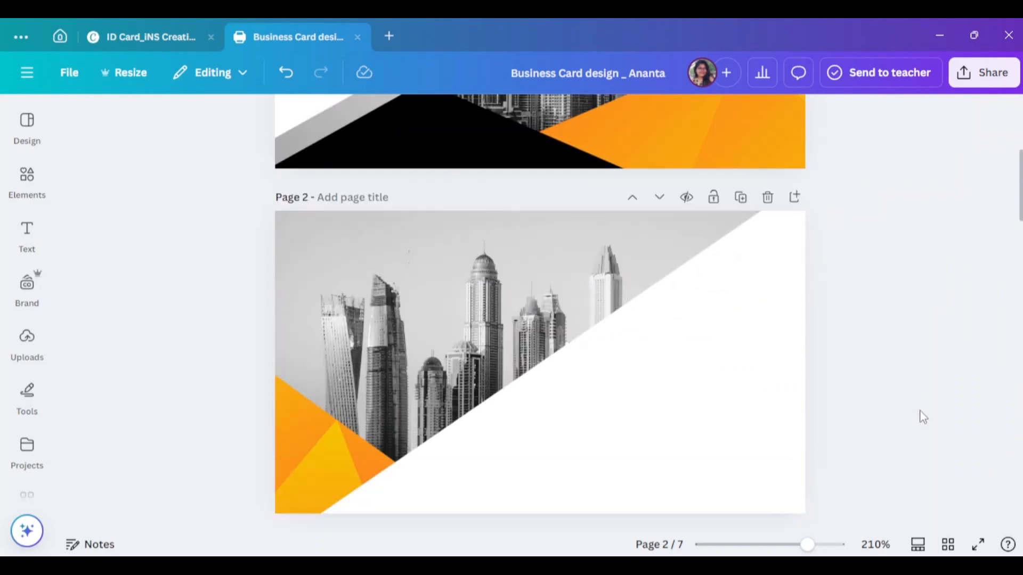
scroll(924, 418, up, 7)
scroll(932, 416, down, 7)
click(27, 175)
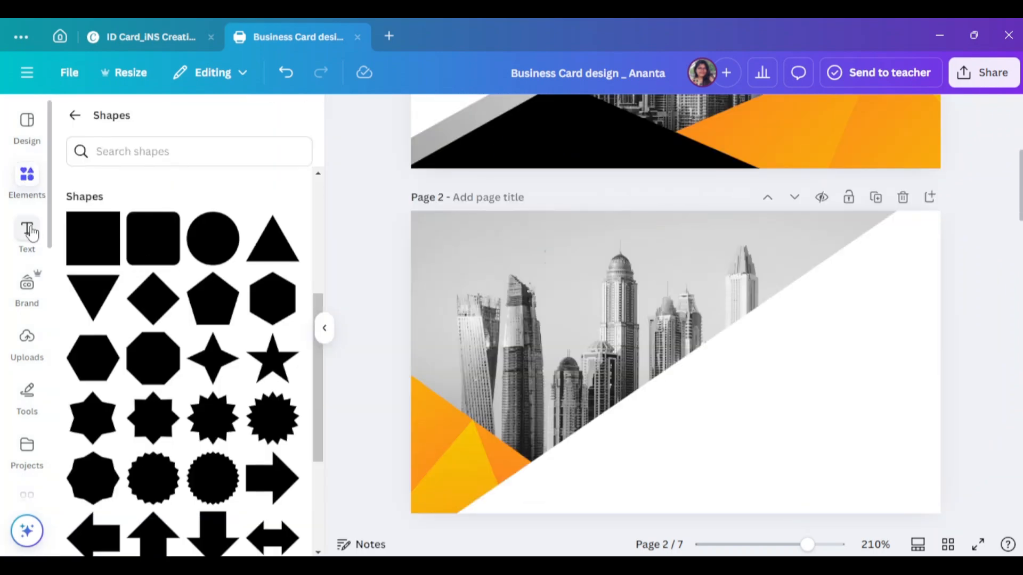
- Add a heading onto page 2's white panel and replace its placeholder with the cardholder's name
click(31, 233)
click(160, 286)
click(325, 328)
drag(612, 364, 770, 352)
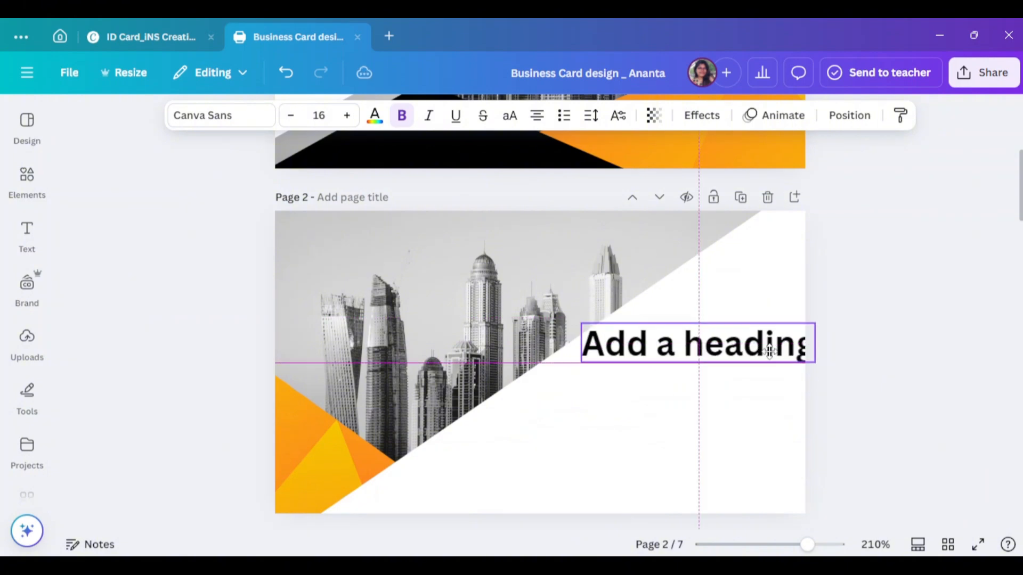
double_click(769, 351)
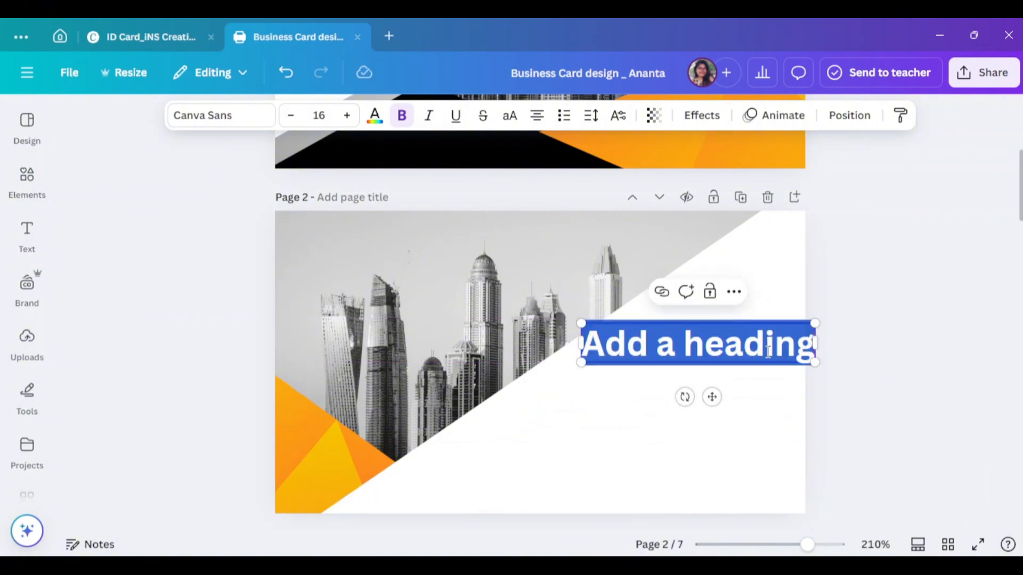
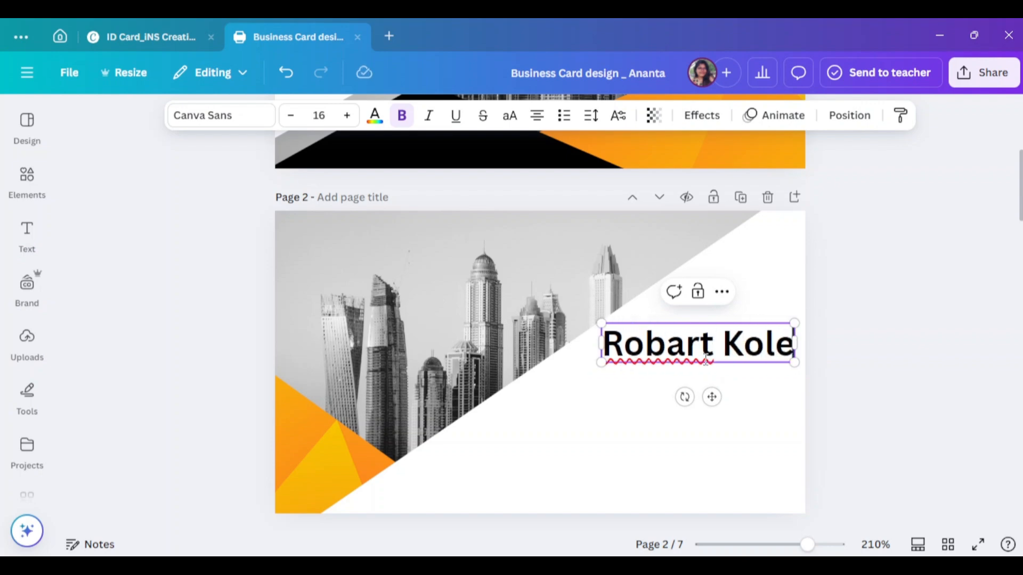